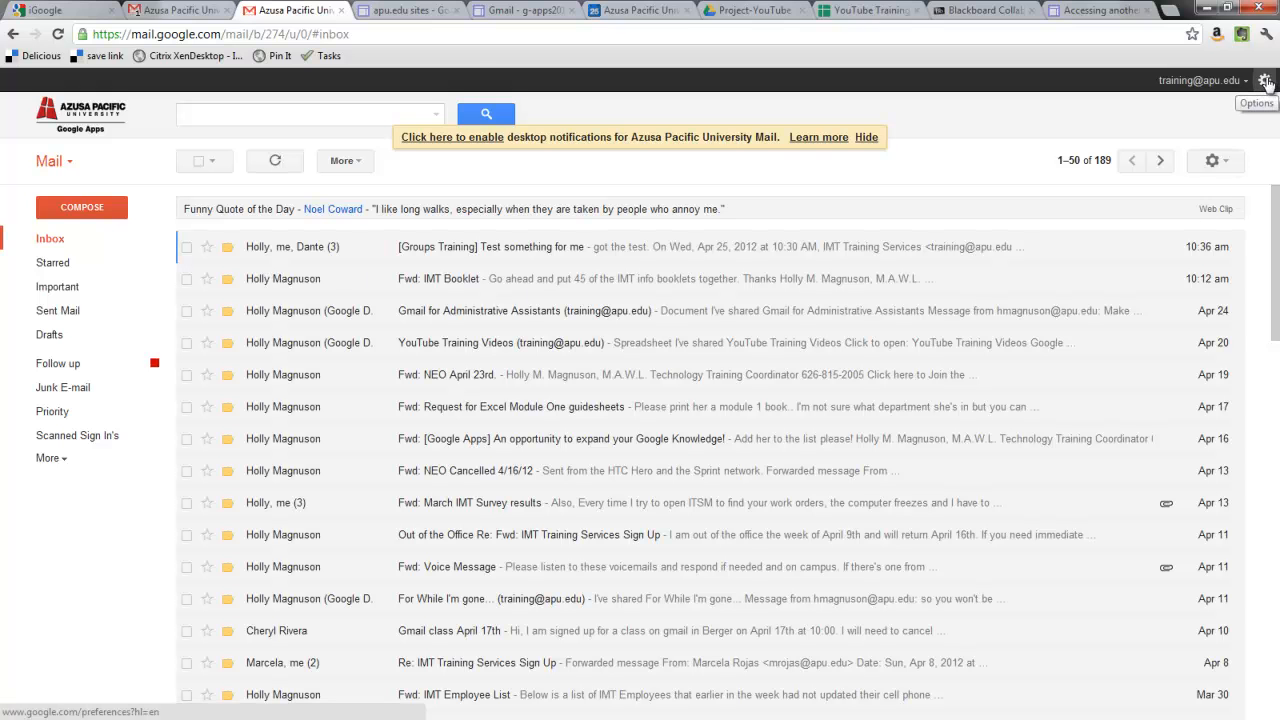
# Create a new person-named label on the Labels settings page.
pyautogui.click(1213, 161)
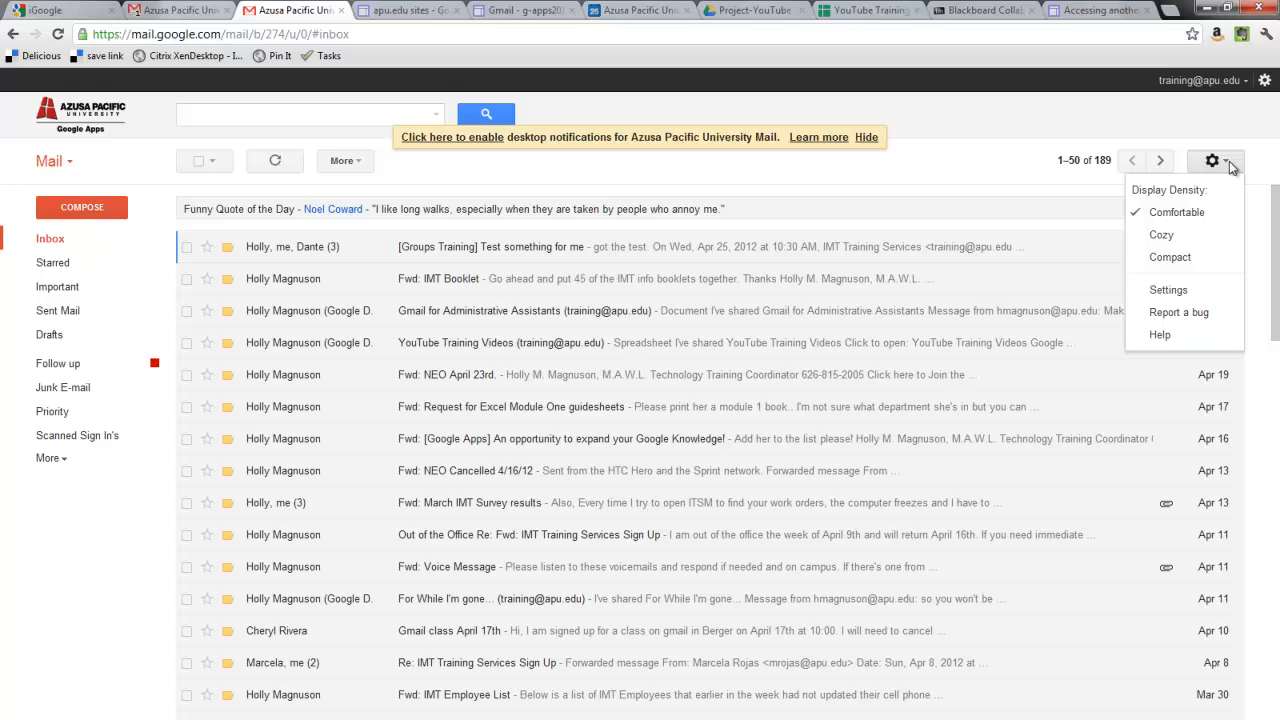
pyautogui.click(1165, 292)
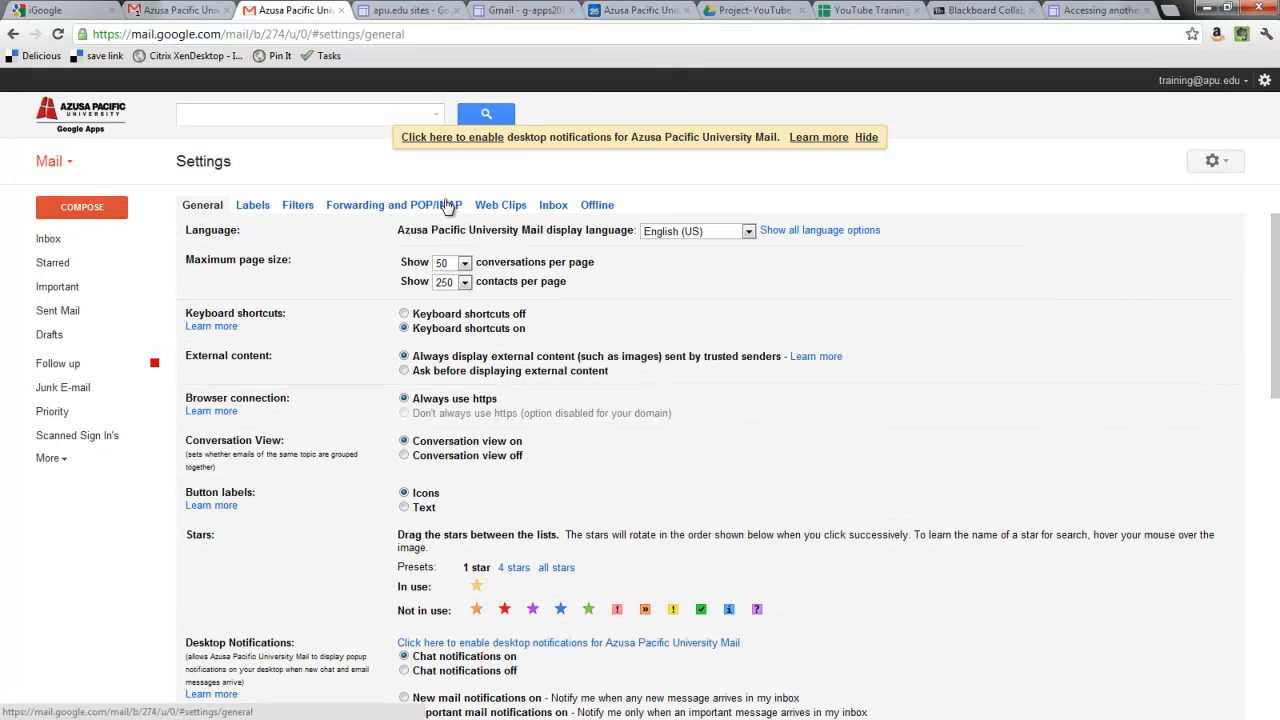
pyautogui.click(253, 206)
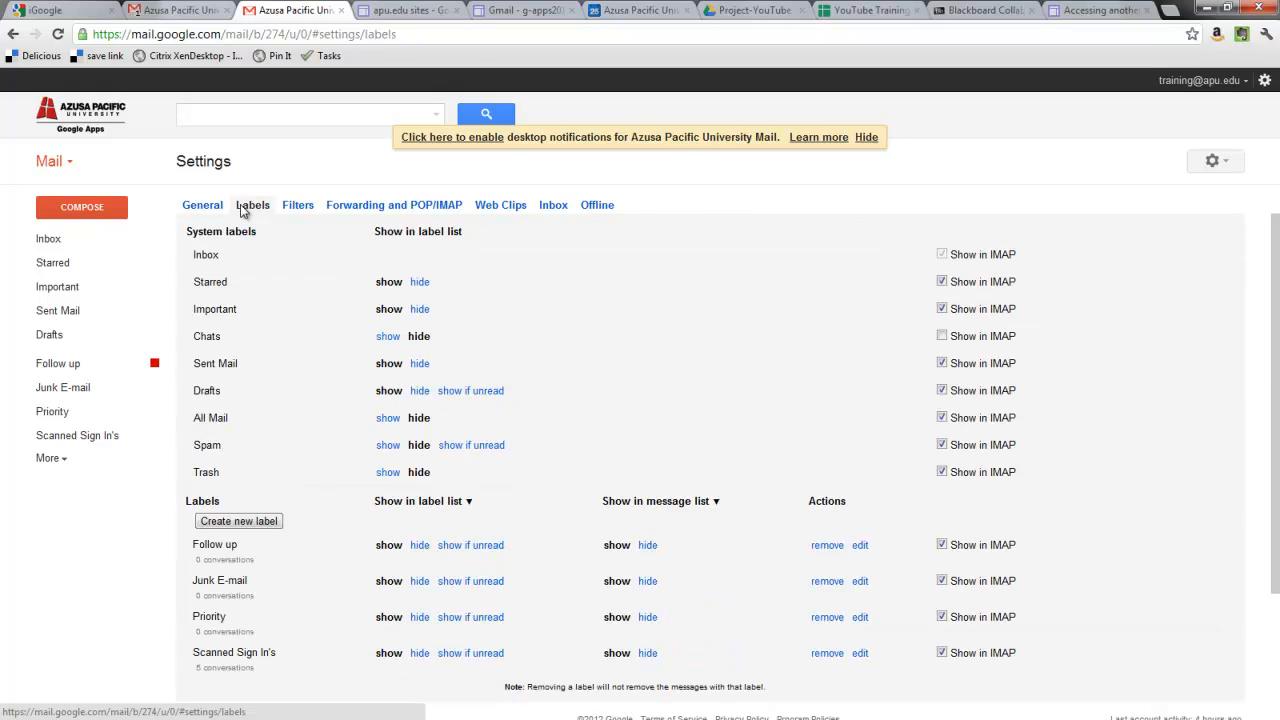
pyautogui.click(230, 523)
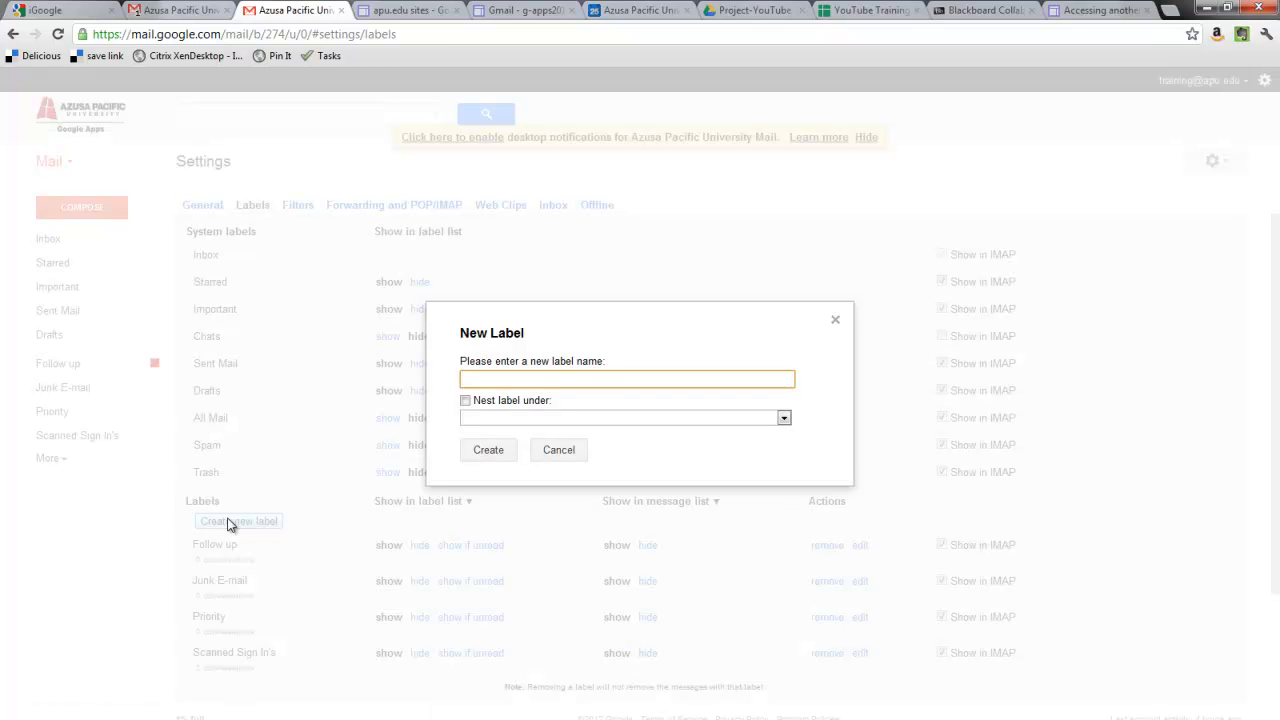
pyautogui.write('Dante')
pyautogui.click(490, 451)
pyautogui.scroll(-2, 383, 531)
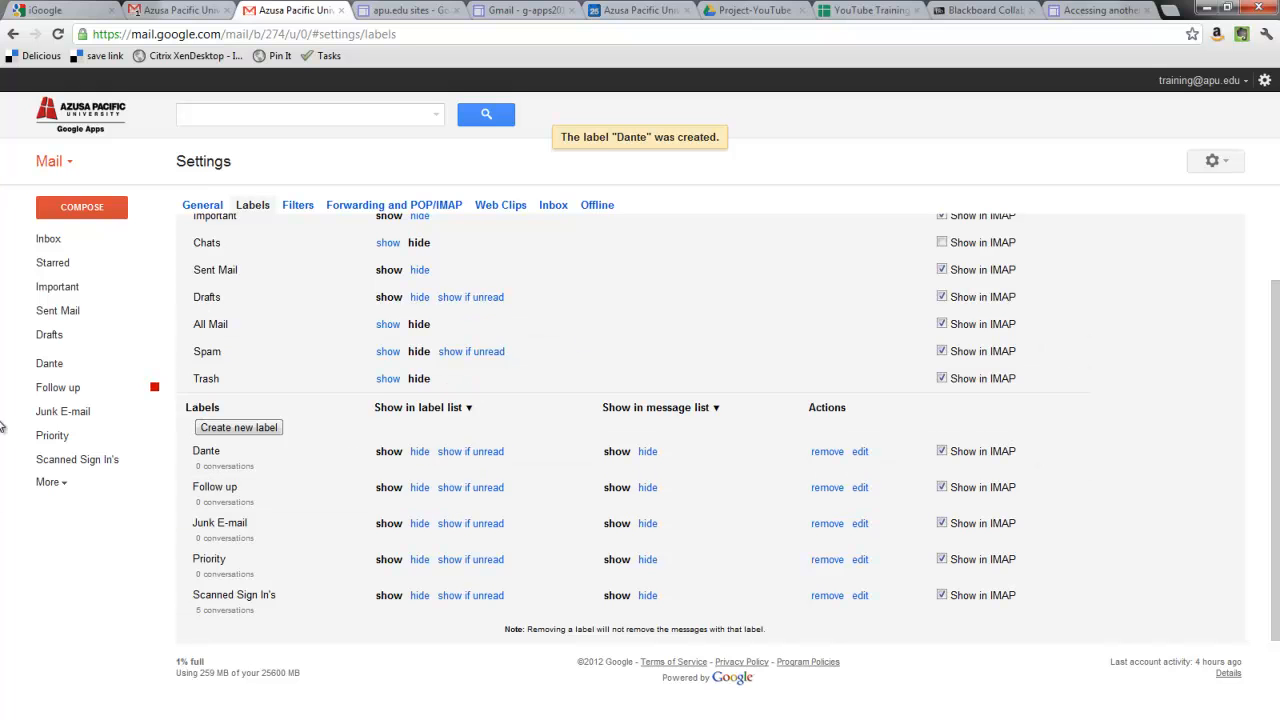
# Apply the new person label to the [Groups Training] Test something for me conversation.
pyautogui.click(45, 241)
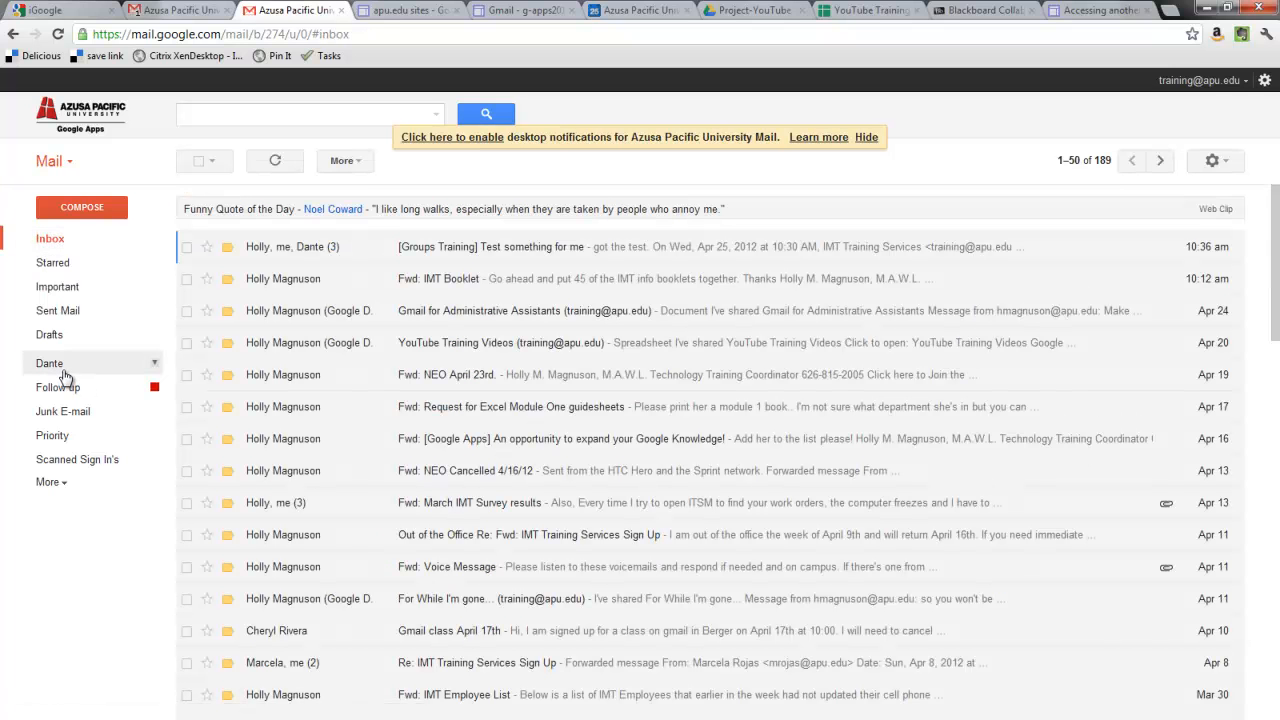
pyautogui.click(302, 250)
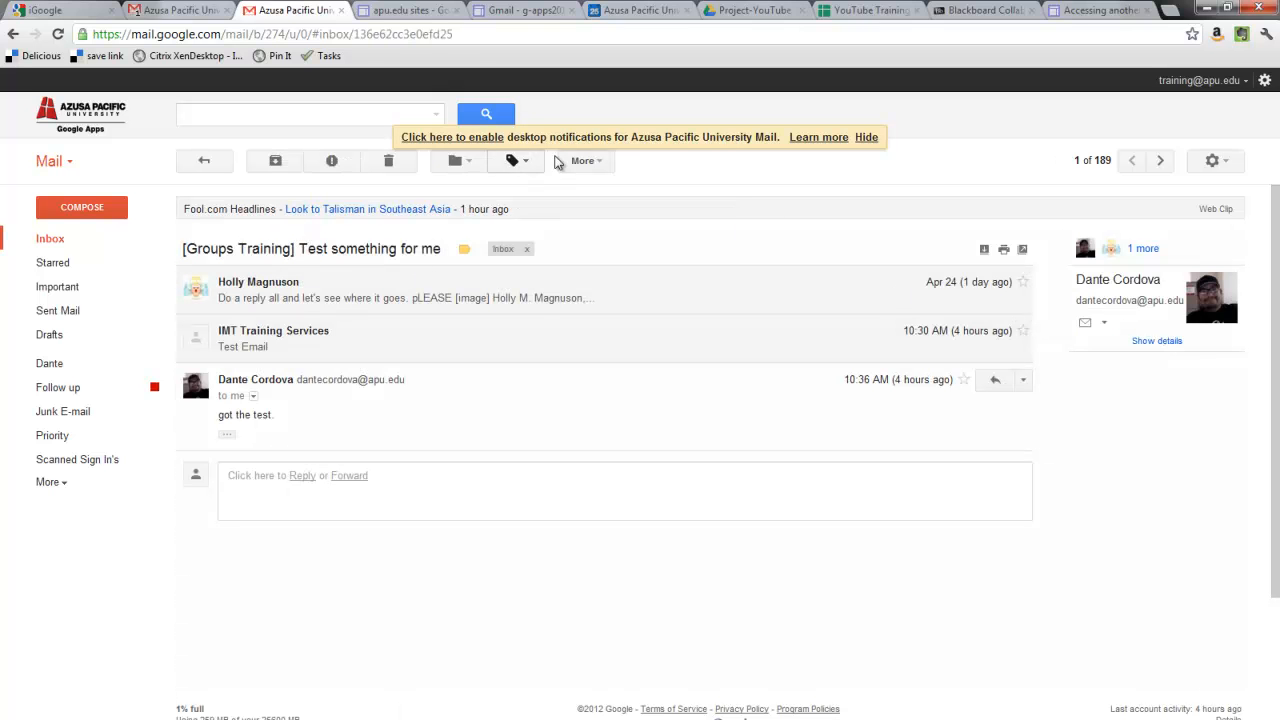
pyautogui.click(592, 162)
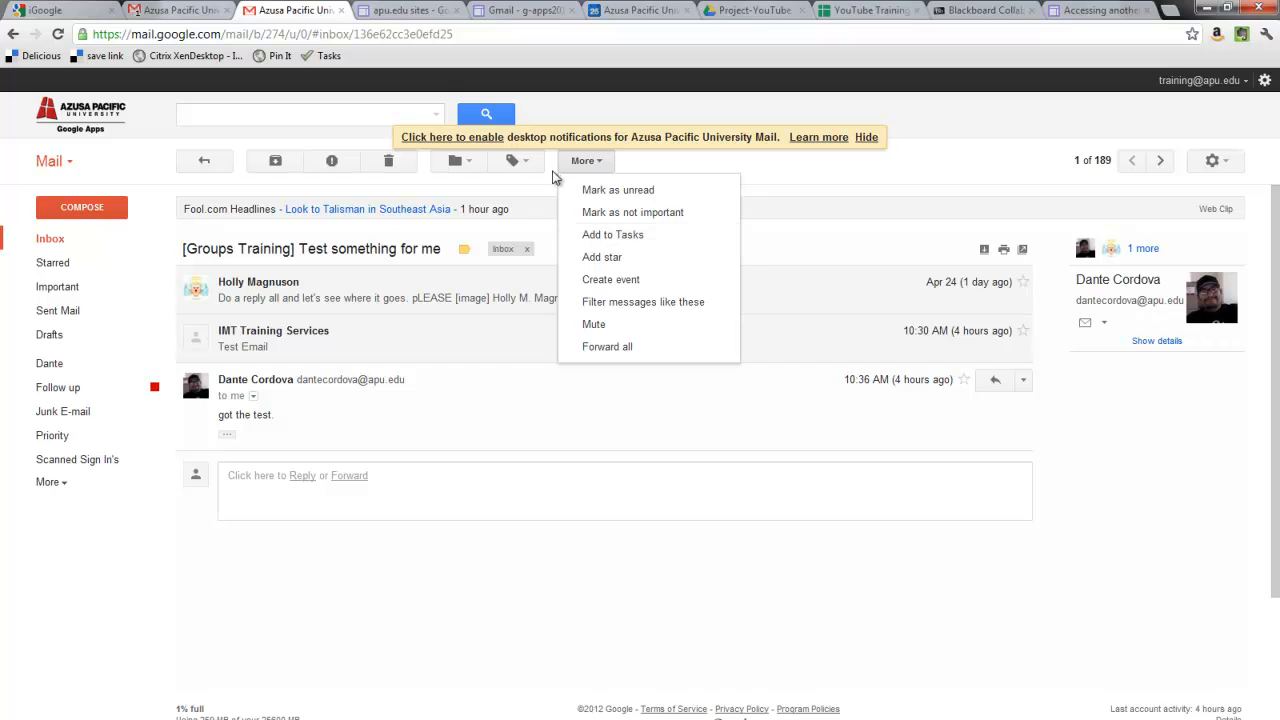
pyautogui.click(525, 162)
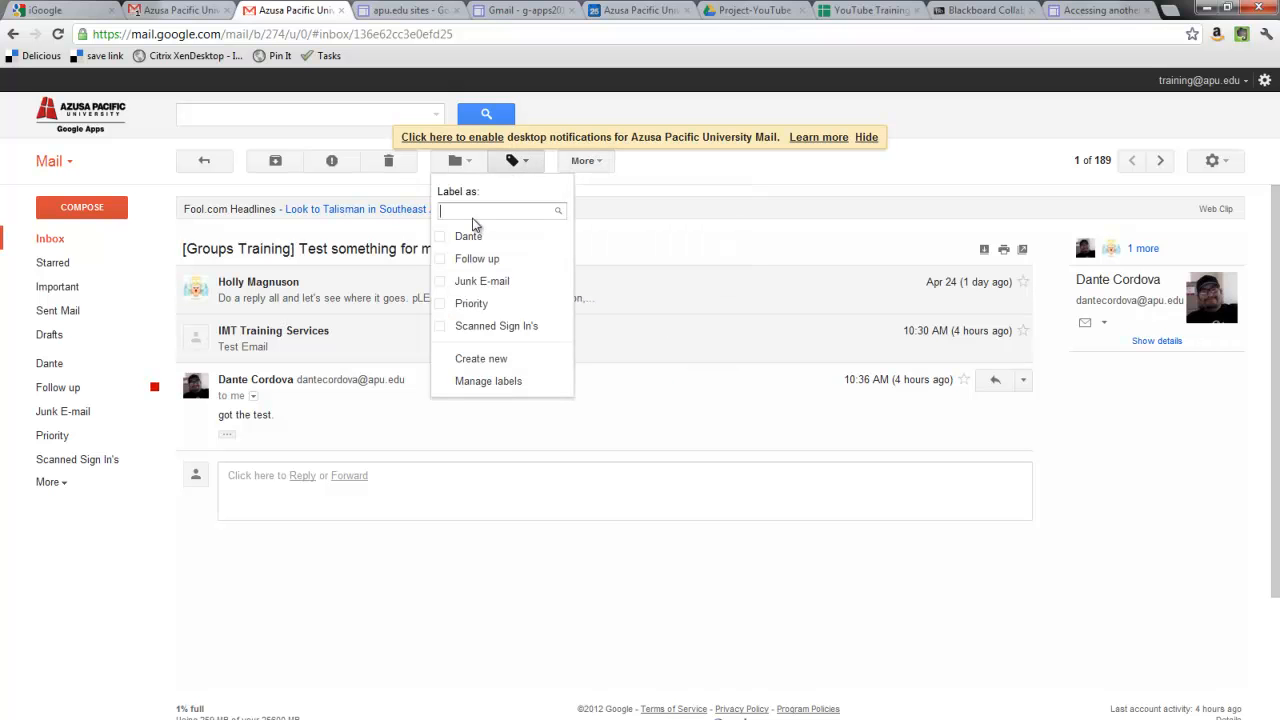
pyautogui.click(440, 236)
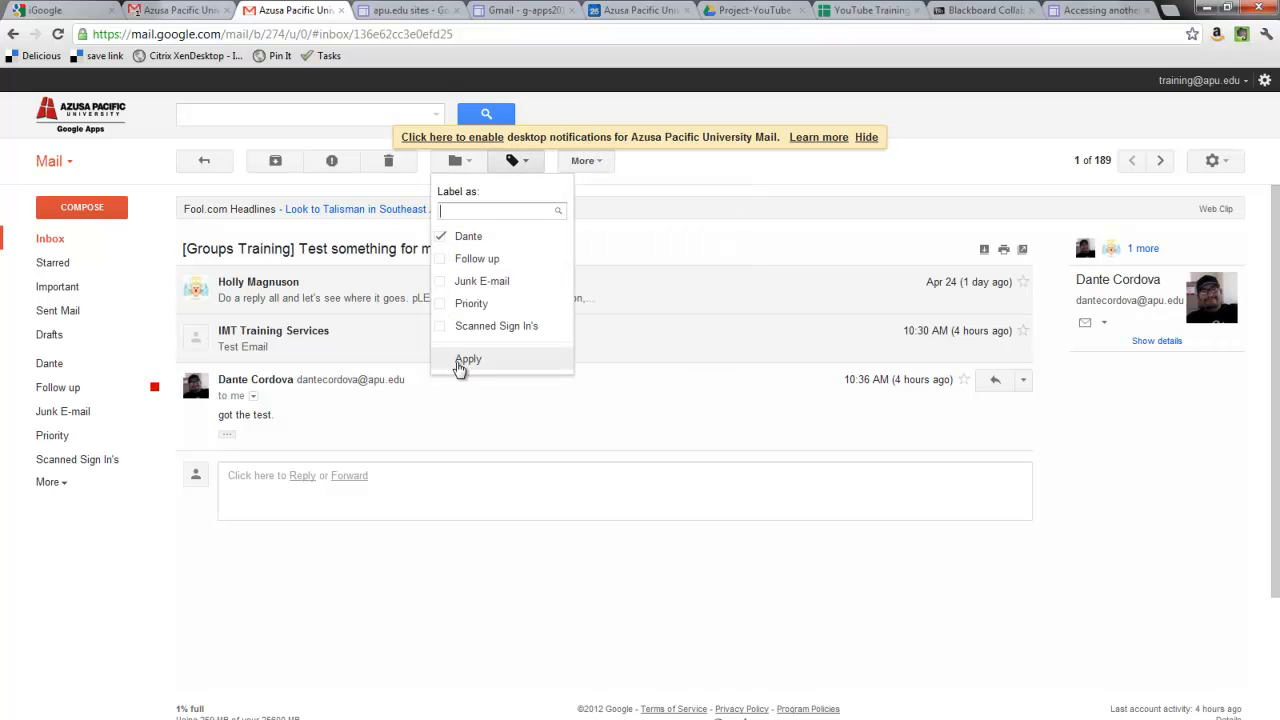
pyautogui.click(460, 362)
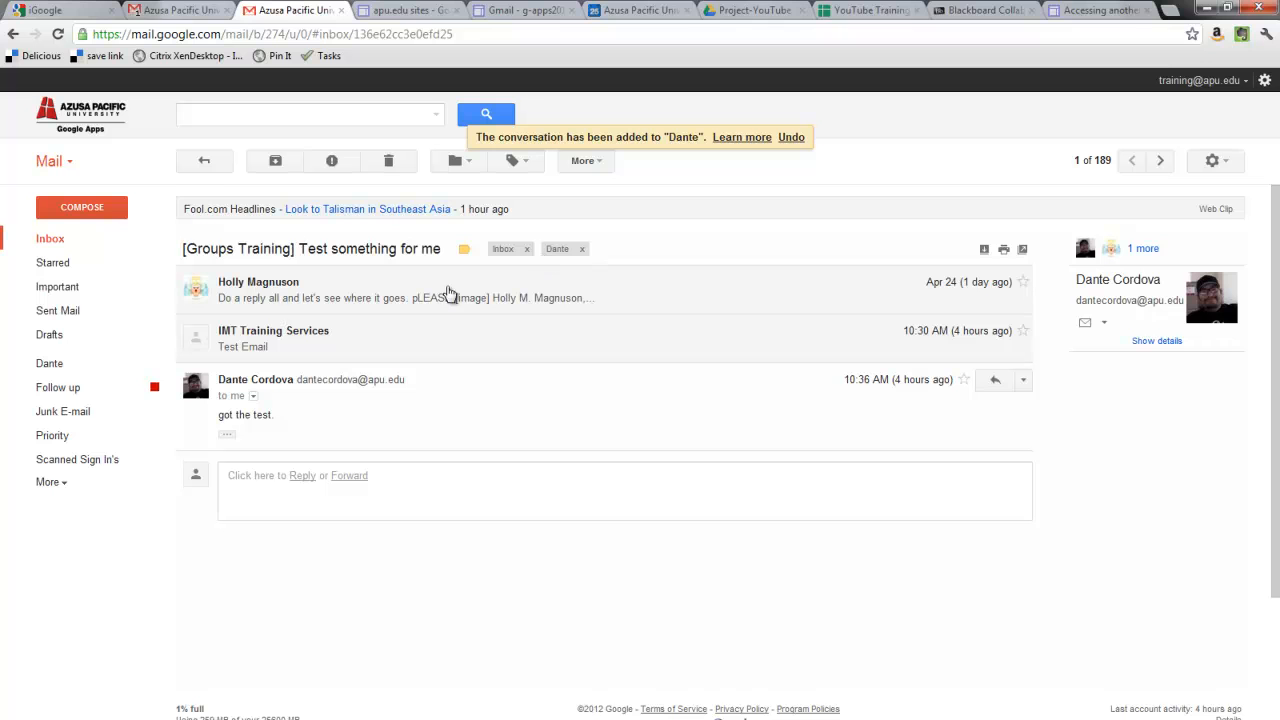
# Open the Test something for me conversation from the first person label's view.
pyautogui.click(58, 370)
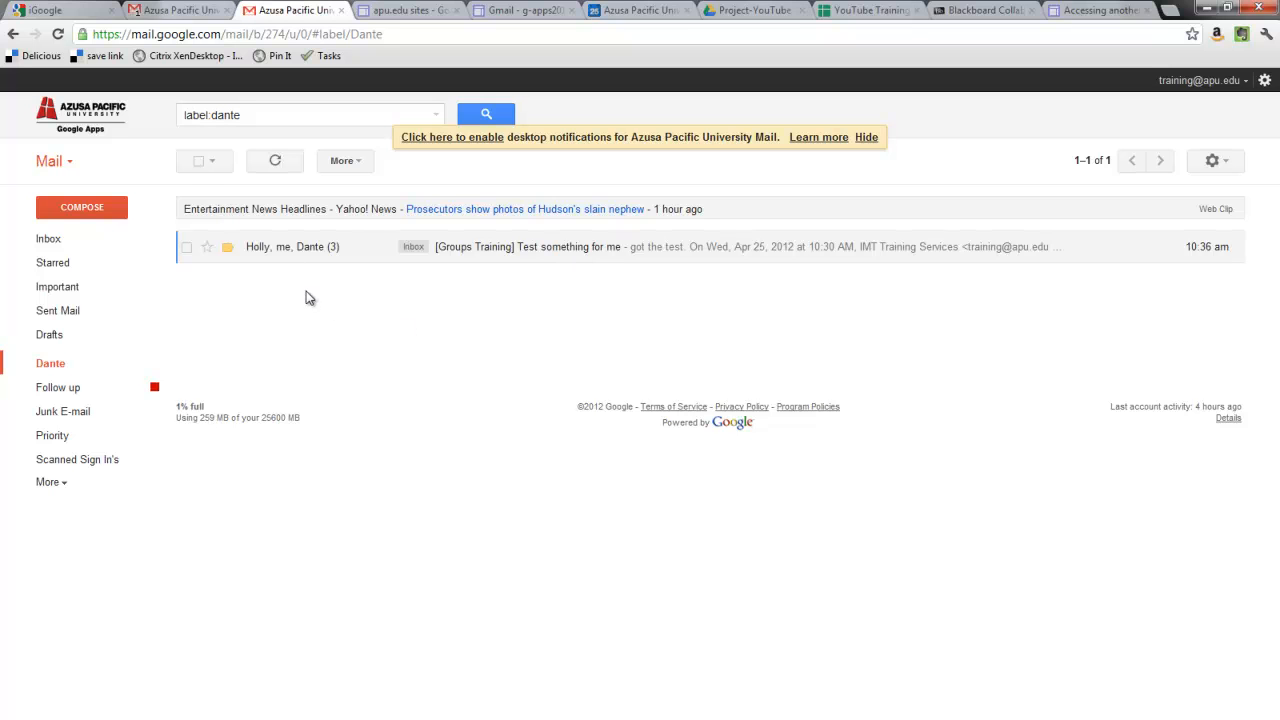
pyautogui.click(258, 259)
pyautogui.click(402, 290)
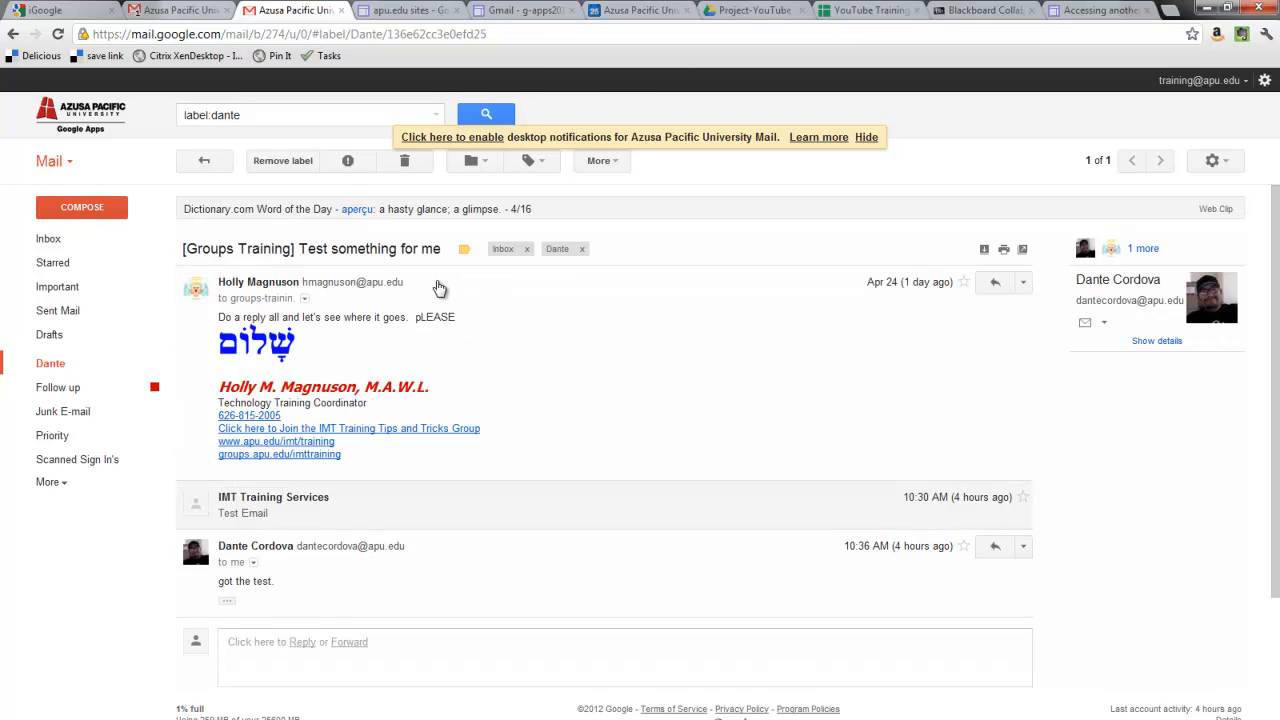
# Create a second person-named label, apply it to the conversation, and return to the inbox.
pyautogui.click(536, 164)
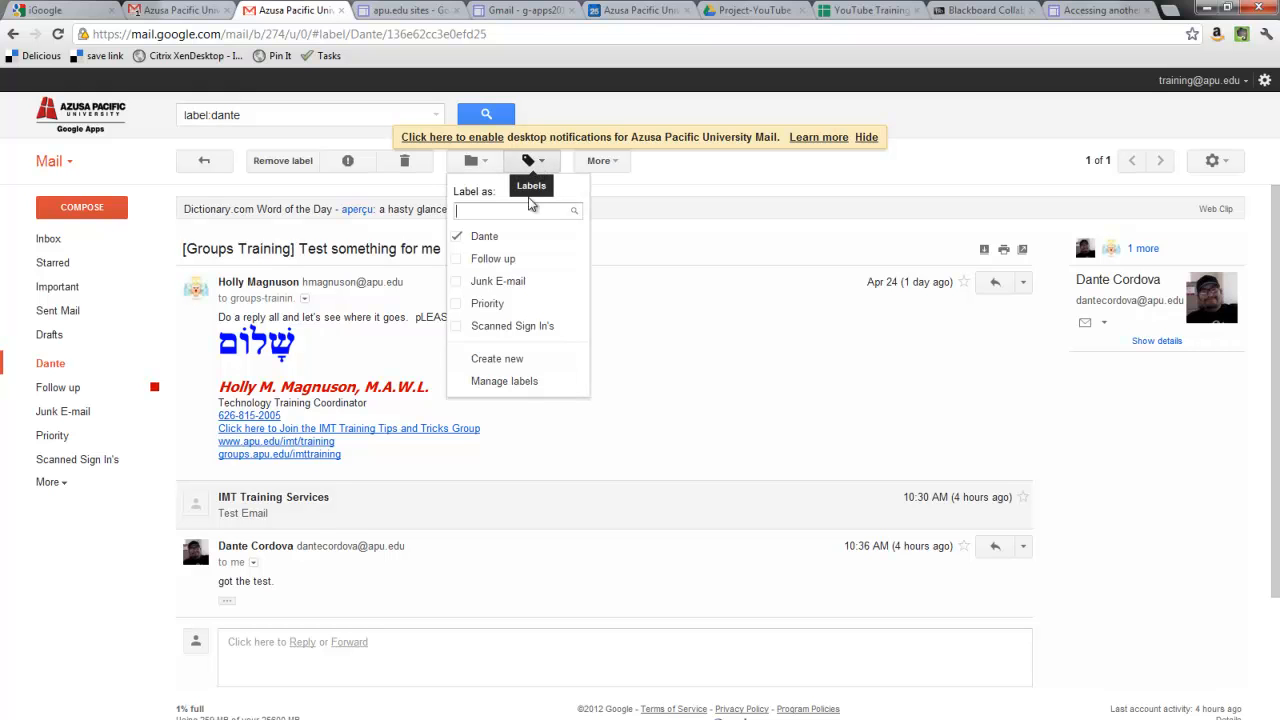
pyautogui.click(509, 361)
pyautogui.write('Holly')
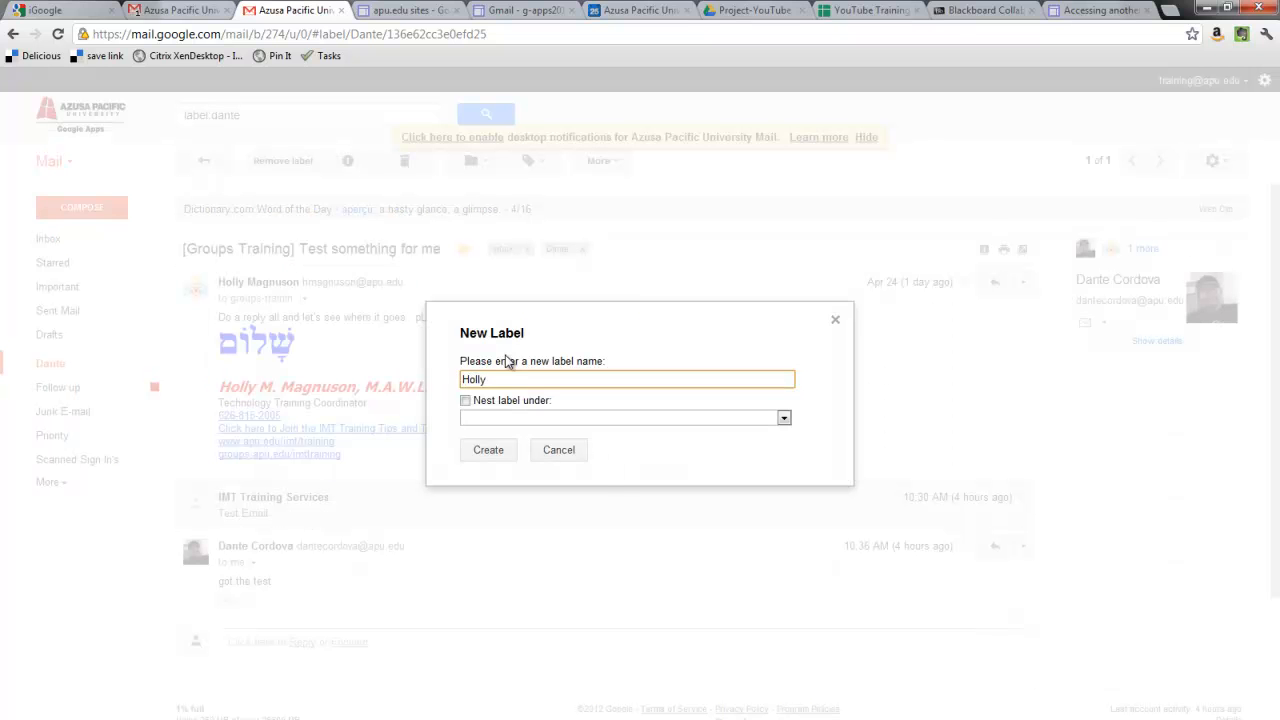
pyautogui.click(487, 450)
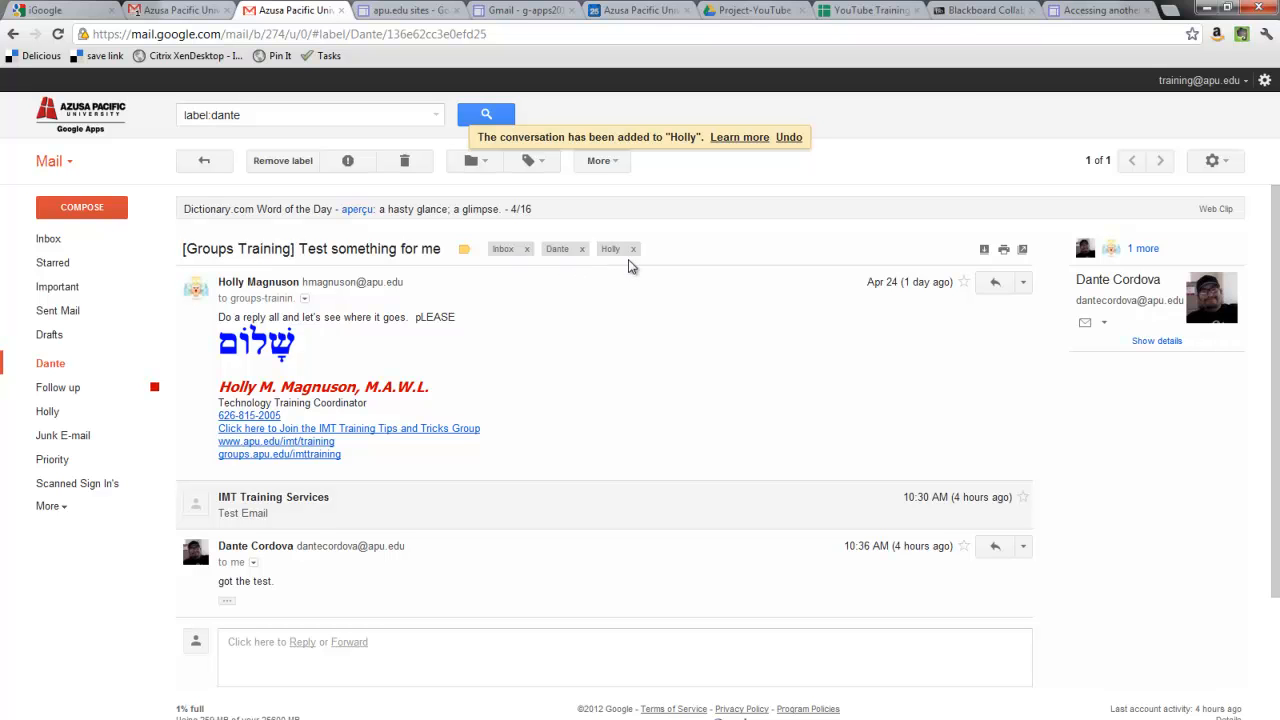
pyautogui.click(48, 243)
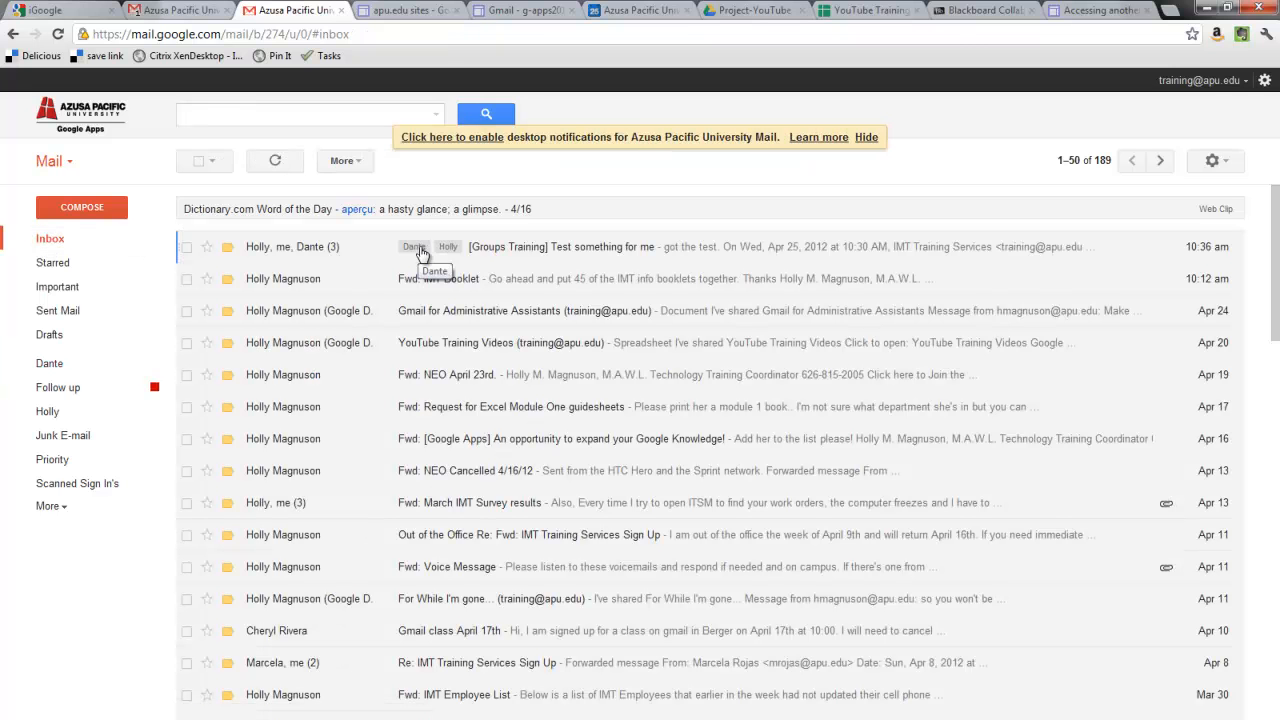
# Browse both person labels' views, ending on the second label's single conversation.
pyautogui.click(51, 365)
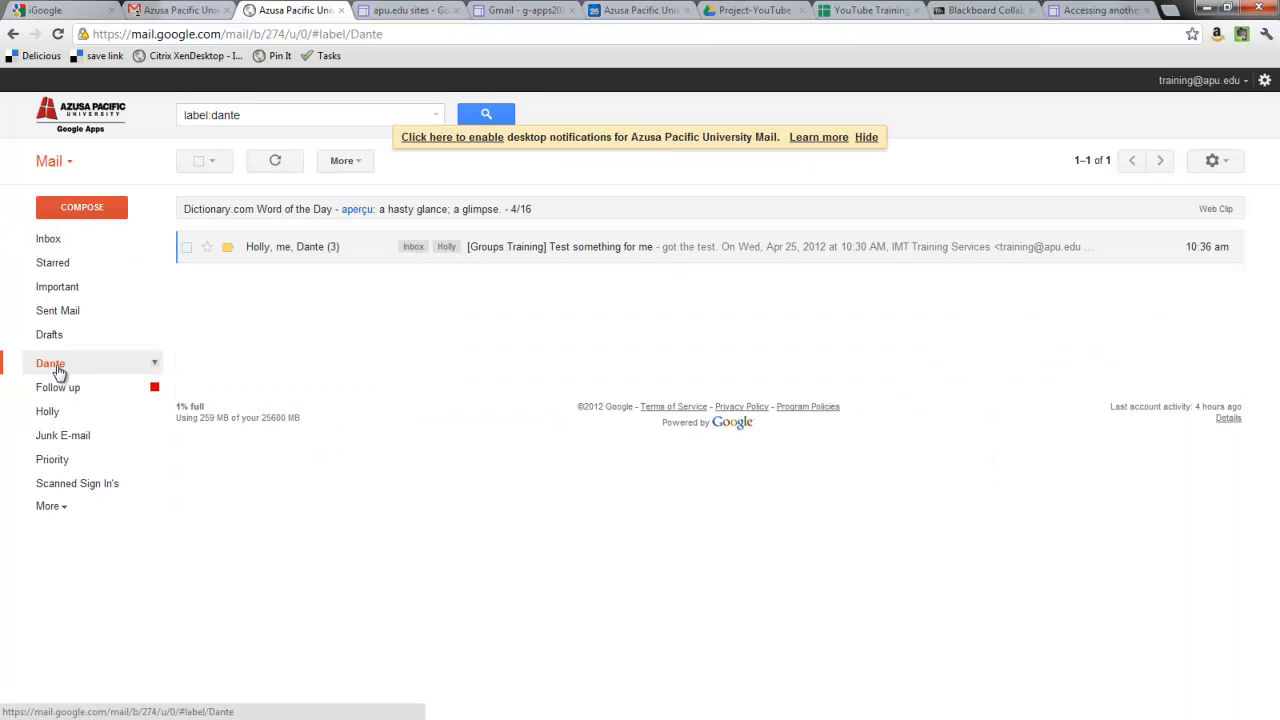
pyautogui.click(49, 416)
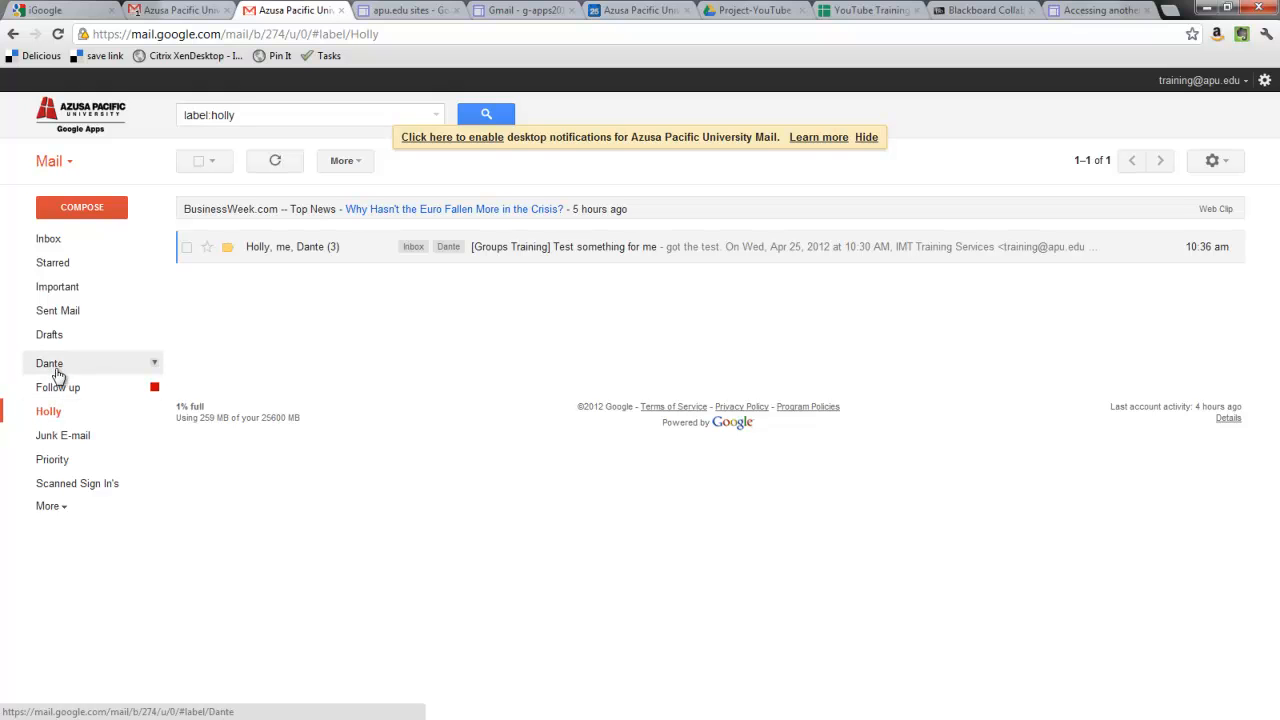
# Colour the first person label orange and the second light purple, then check the inbox conversation.
pyautogui.click(154, 366)
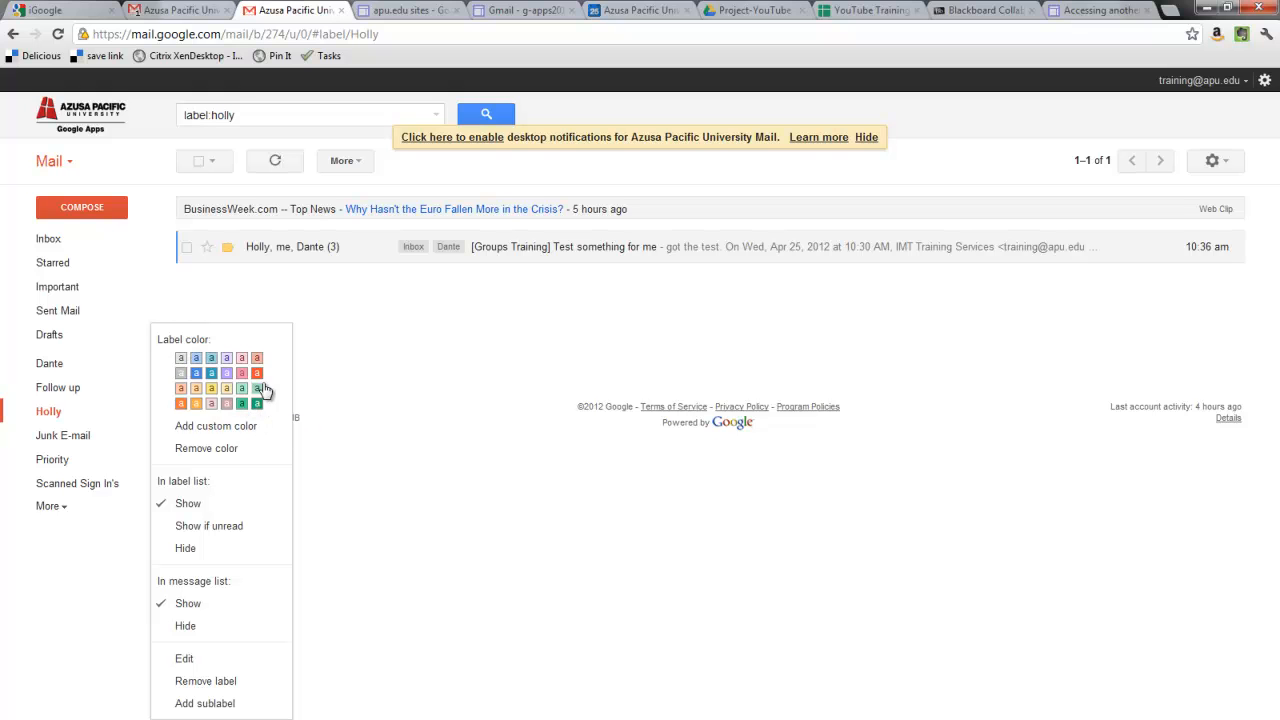
pyautogui.click(180, 403)
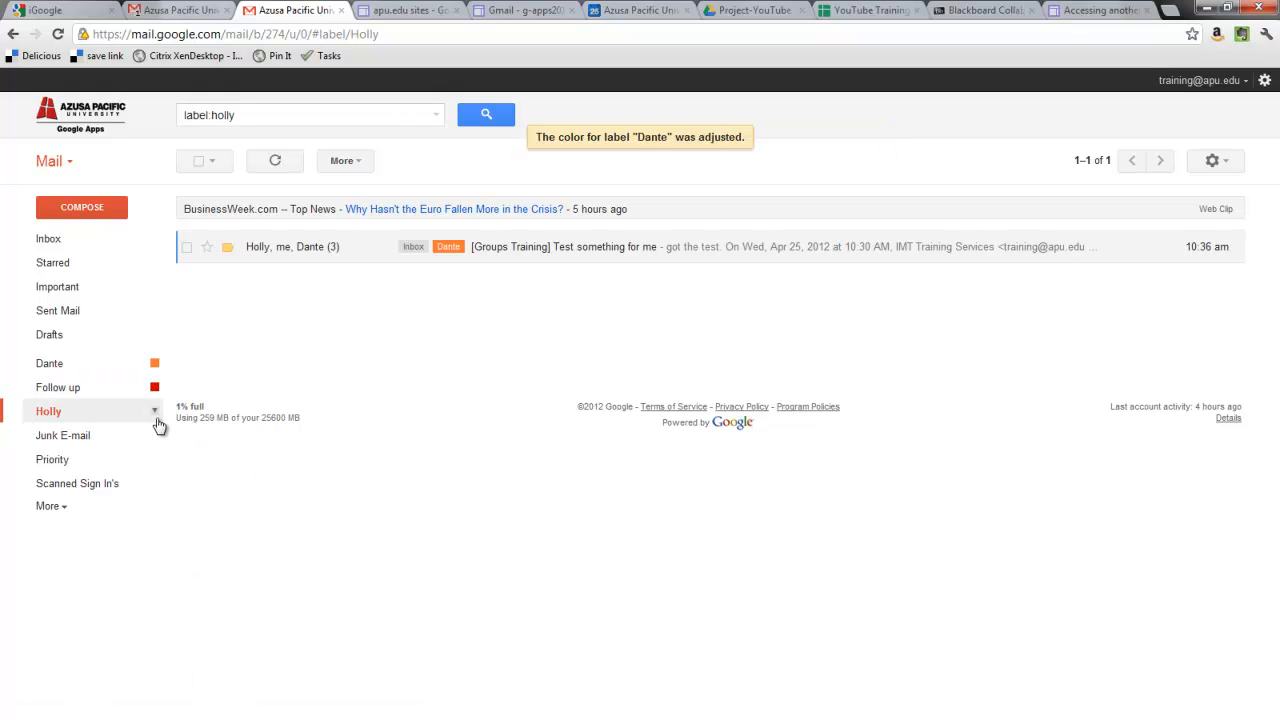
pyautogui.click(155, 415)
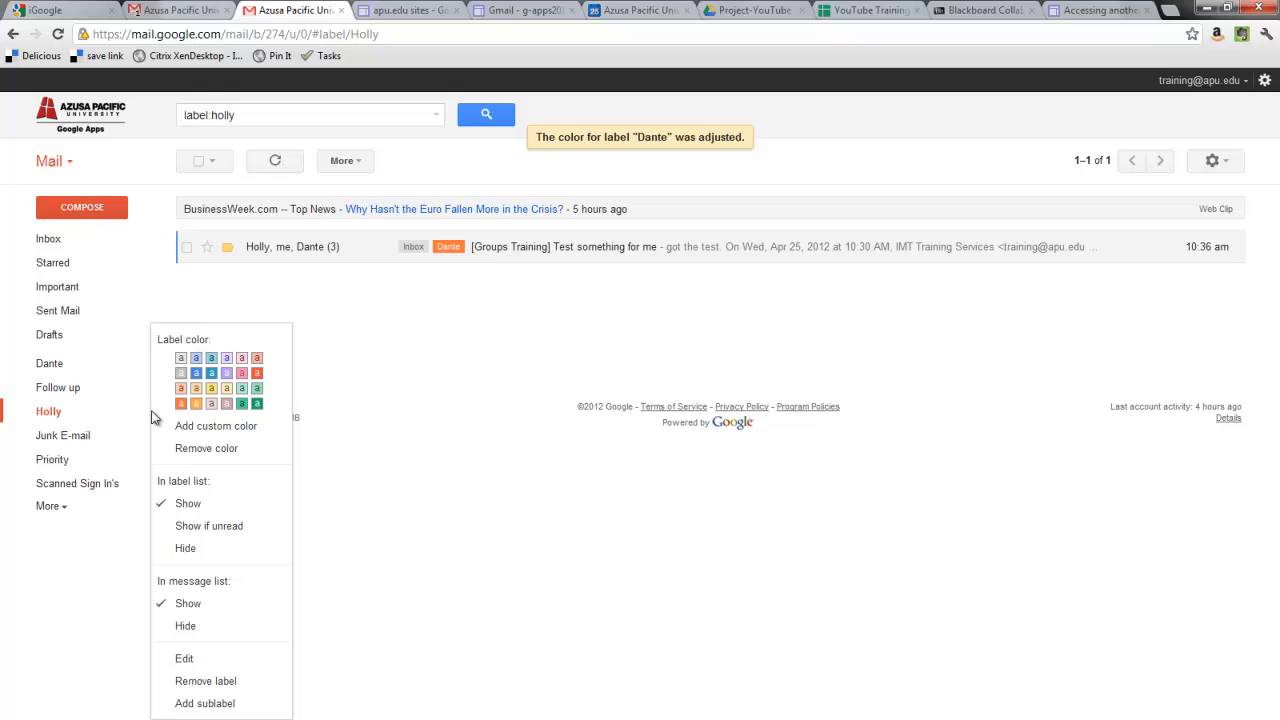
pyautogui.click(226, 373)
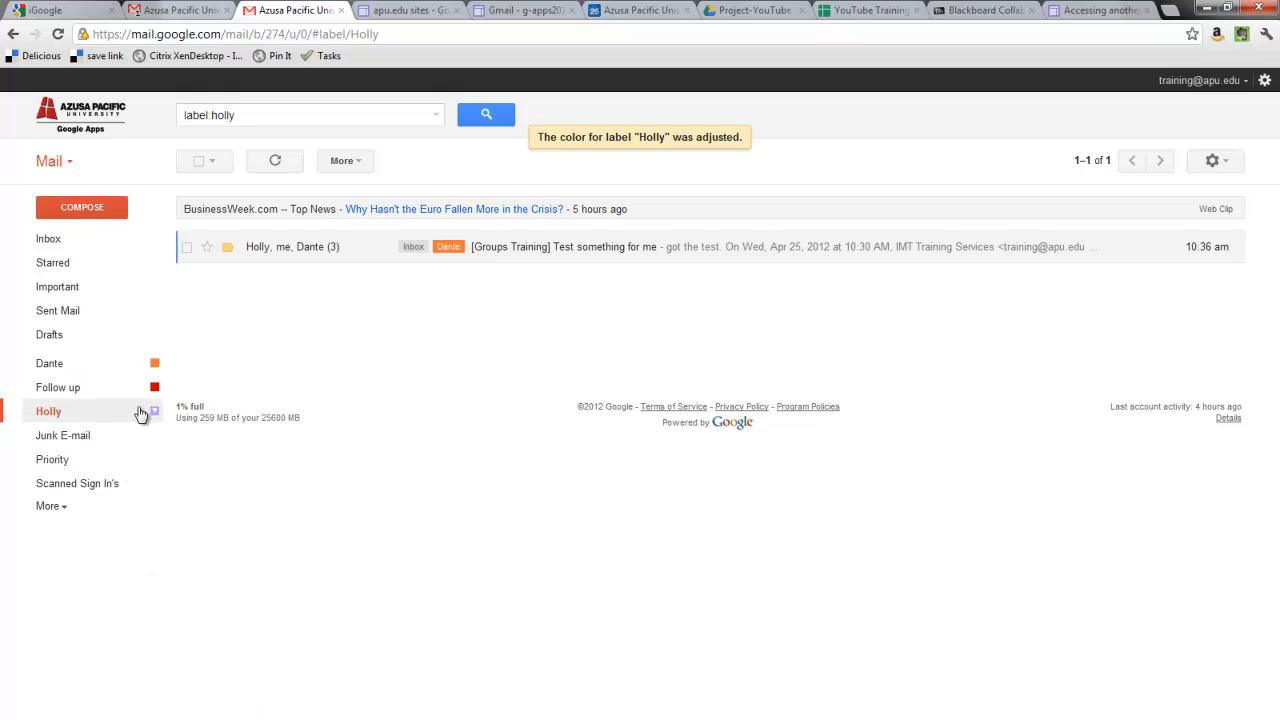
pyautogui.click(47, 250)
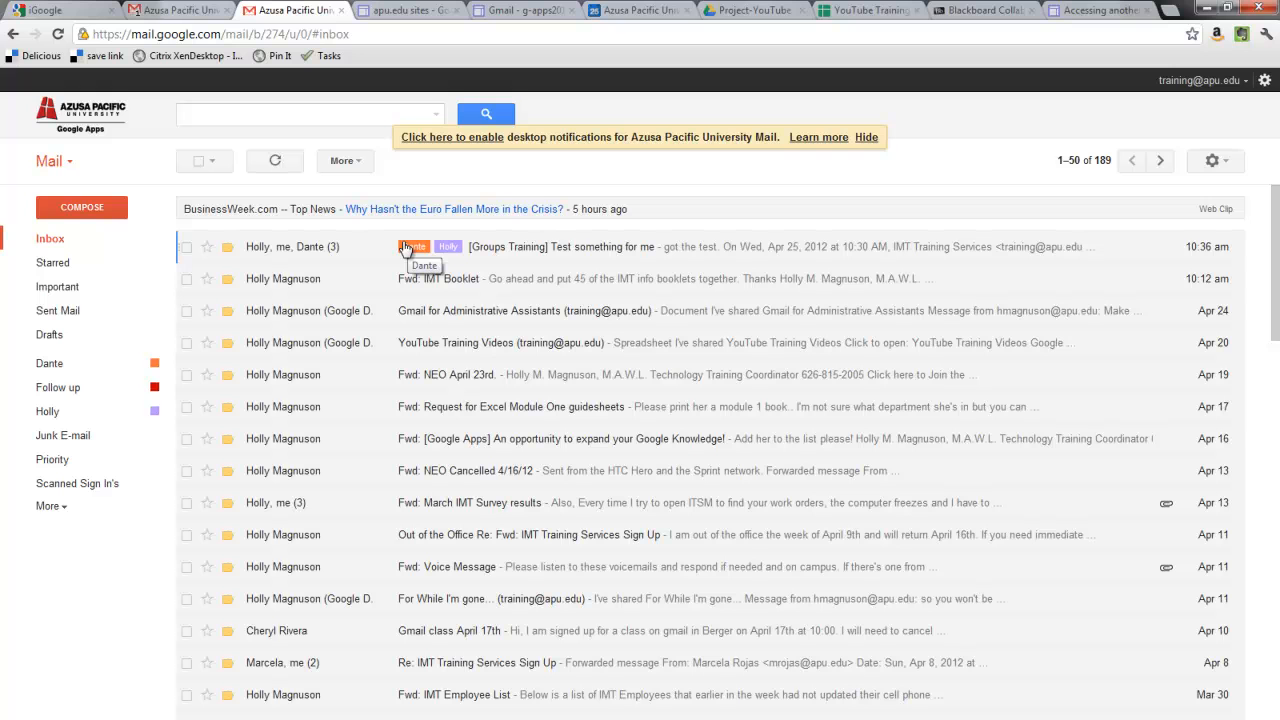
pyautogui.click(186, 248)
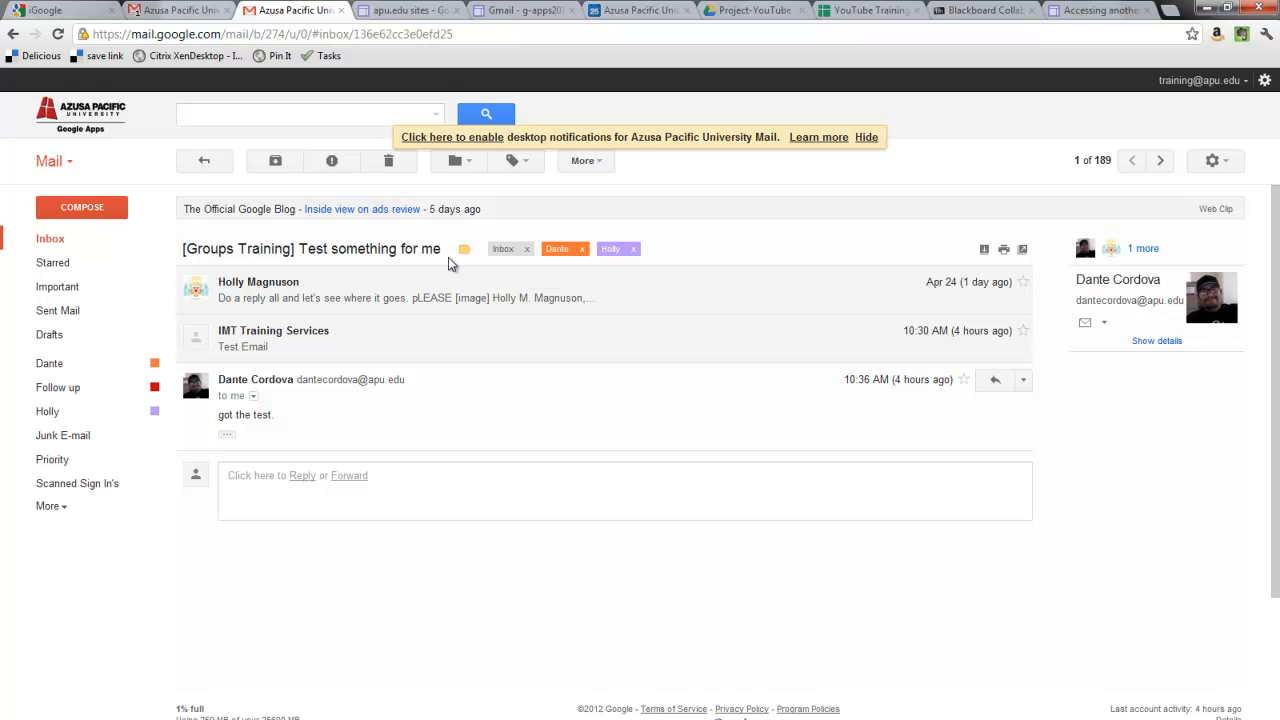
# Return to the inbox list and select the Test something for me conversation.
pyautogui.click(58, 240)
pyautogui.click(187, 246)
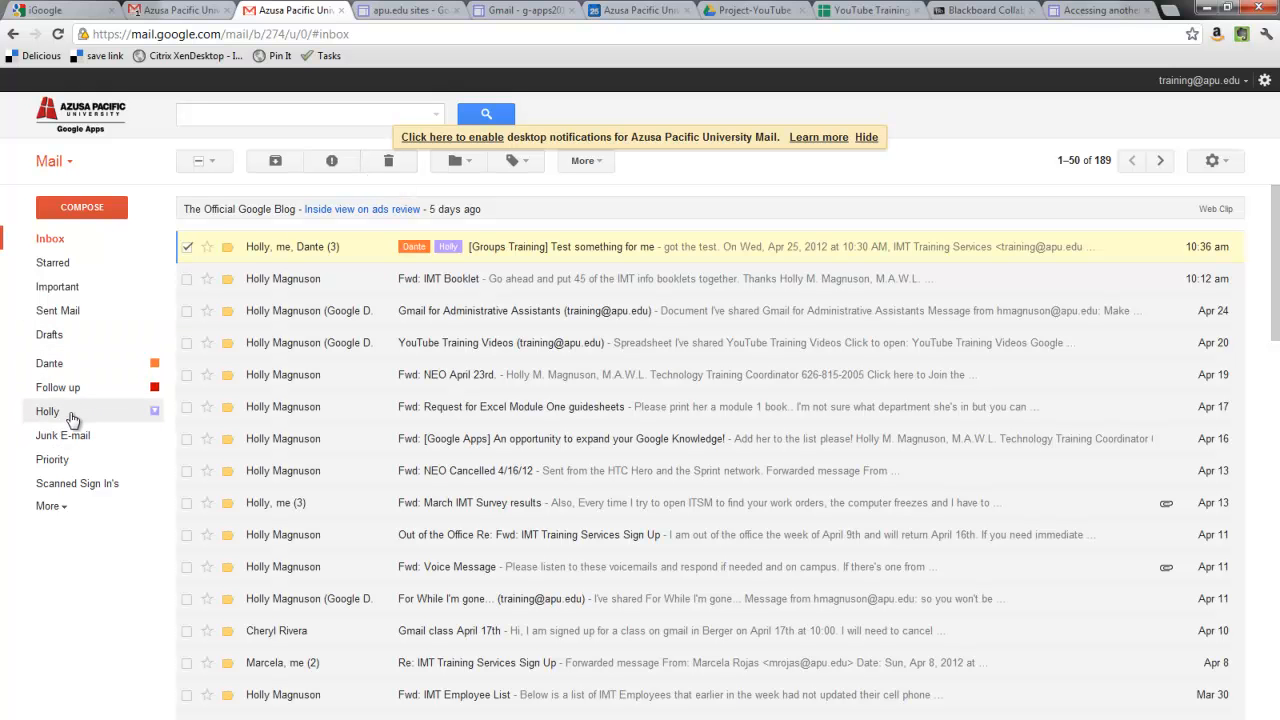
# Archive the test conversation, view the orange and purple person labels, then switch to the second account.
pyautogui.click(275, 163)
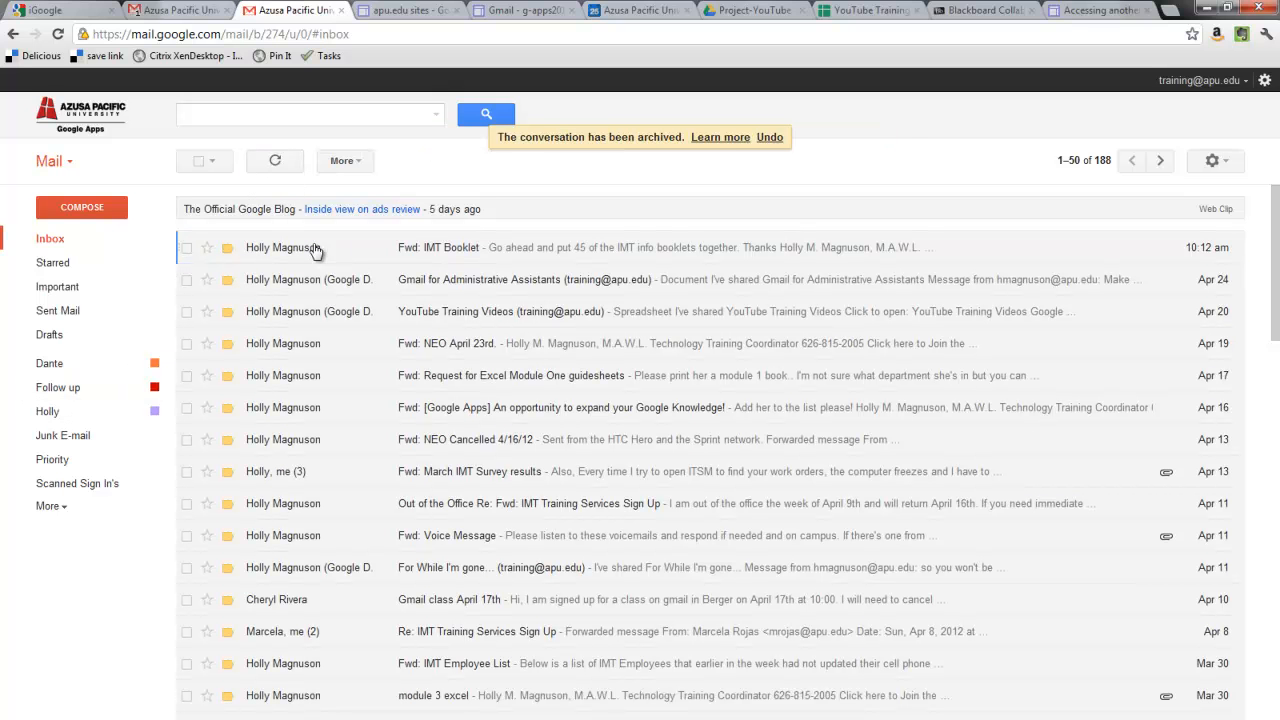
pyautogui.click(70, 368)
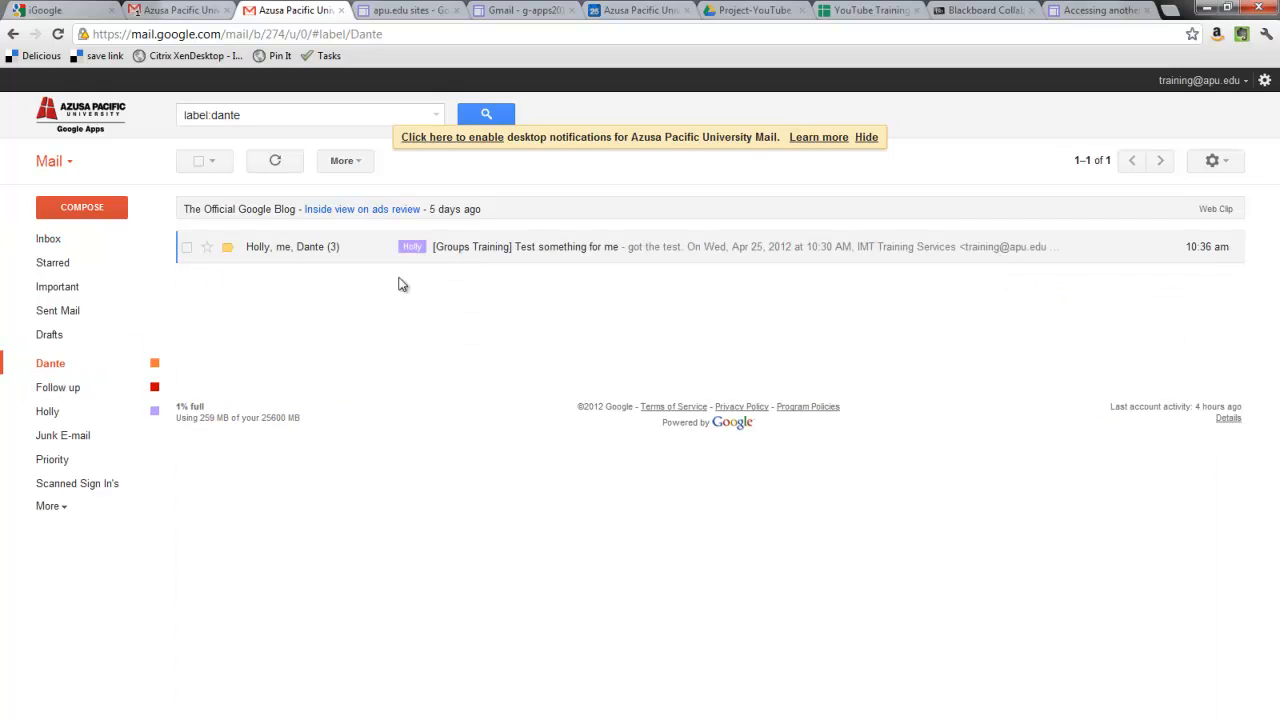
pyautogui.click(54, 420)
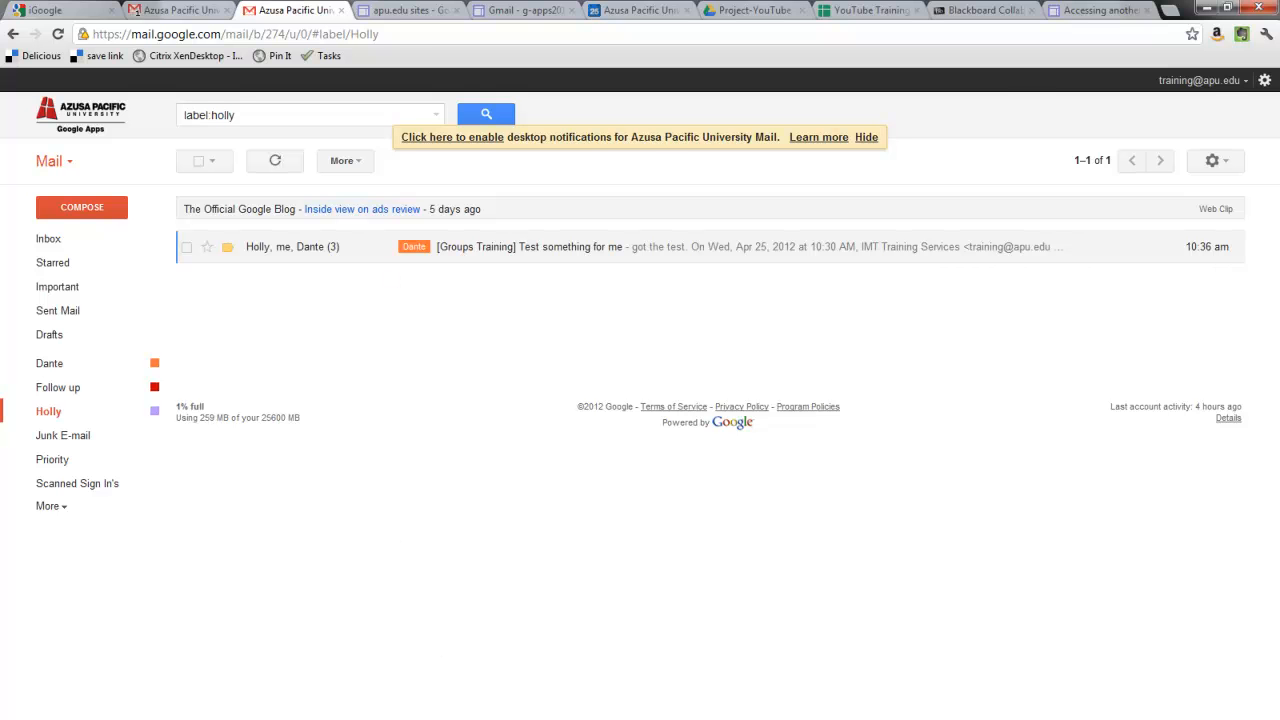
pyautogui.hotkey('ctrl', 'shift', 'Tab')
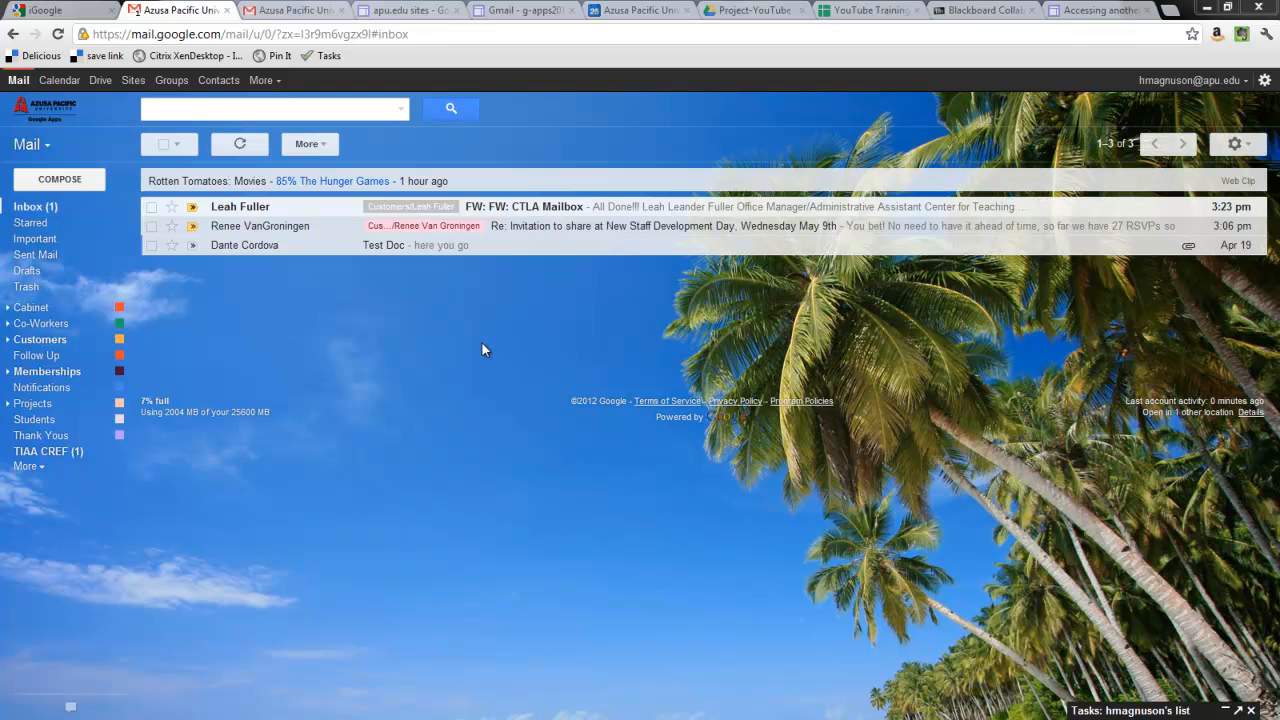
# Open the Test Doc message with its attached Release Request .doc file.
pyautogui.click(252, 250)
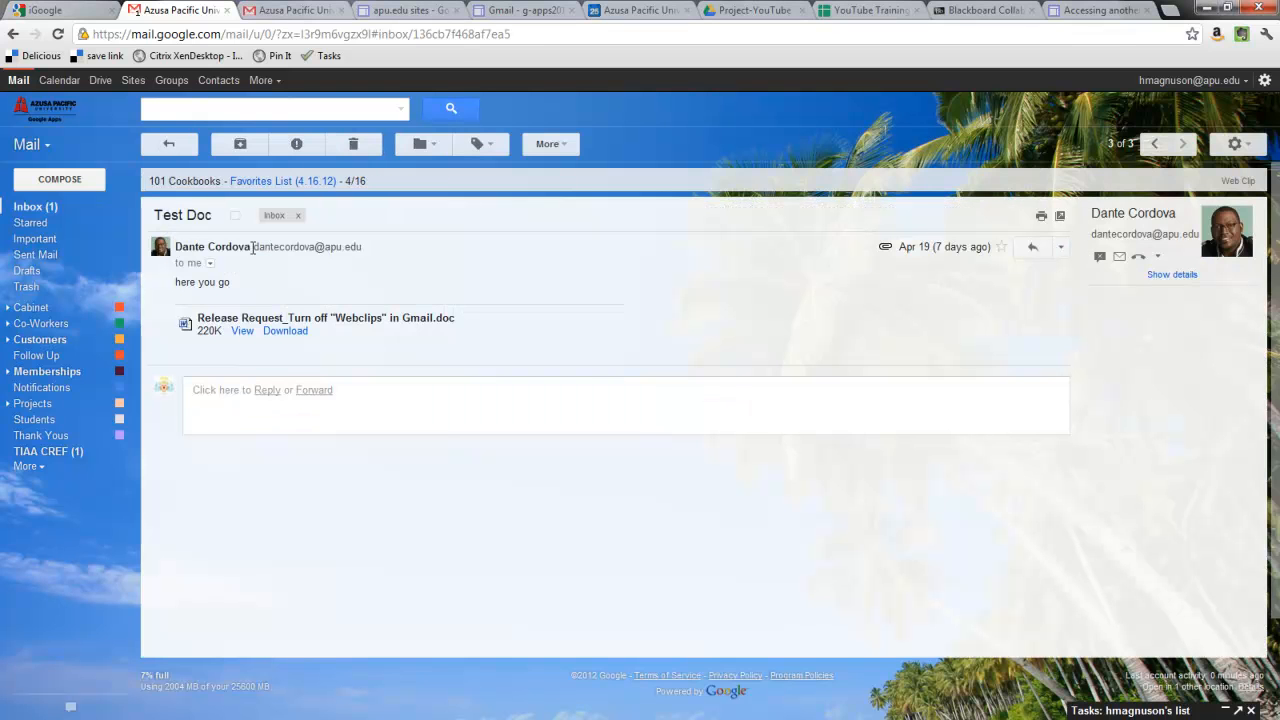
# Start a filter for mail from this message's sender that applies a label.
pyautogui.click(569, 147)
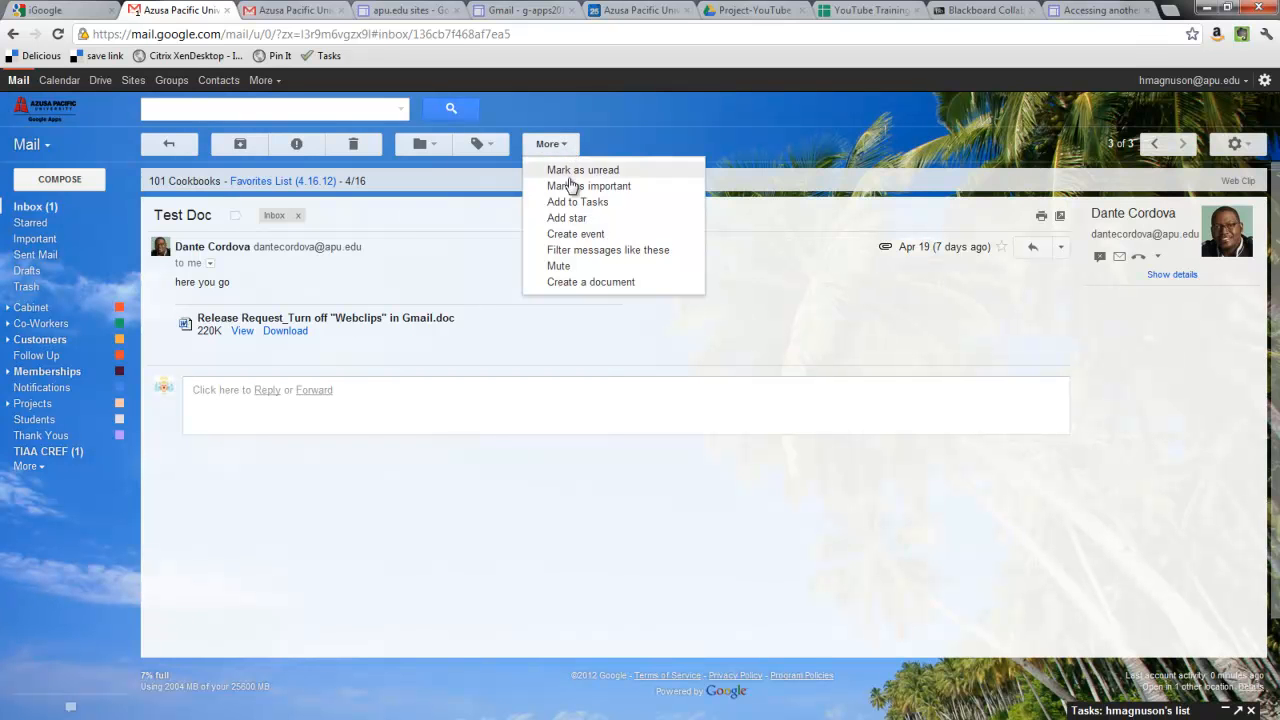
pyautogui.click(587, 253)
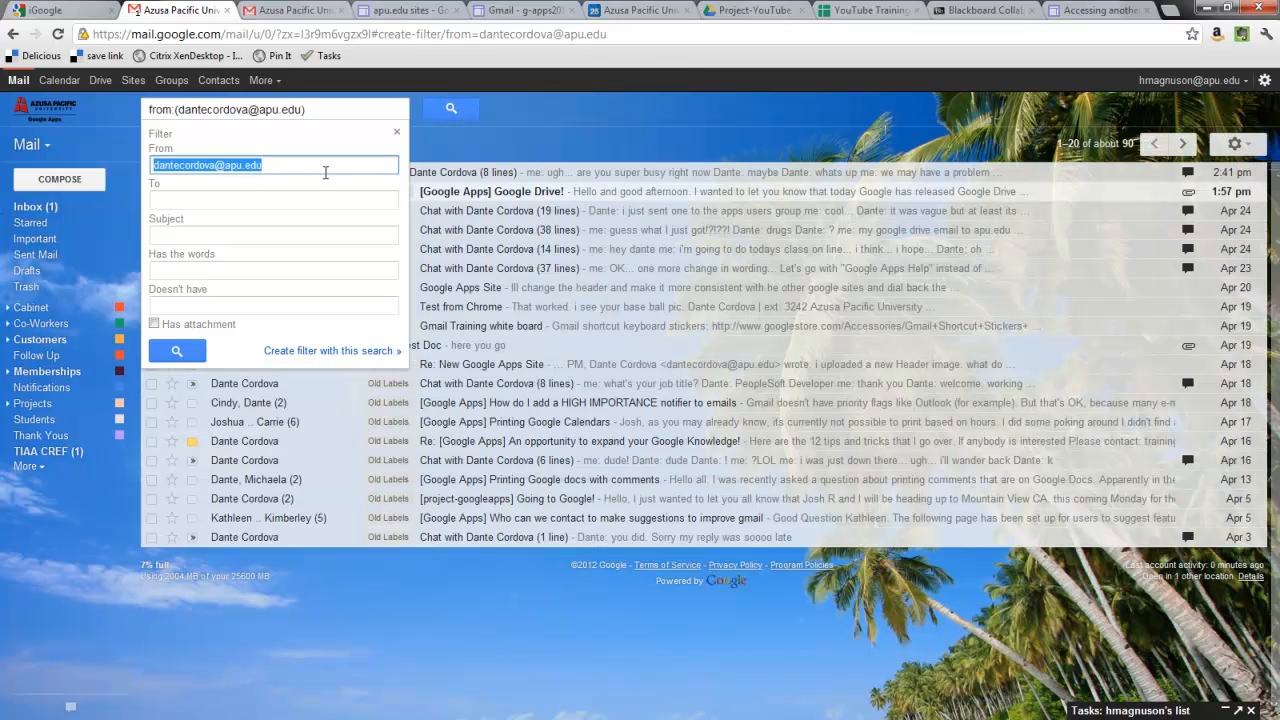
pyautogui.click(334, 350)
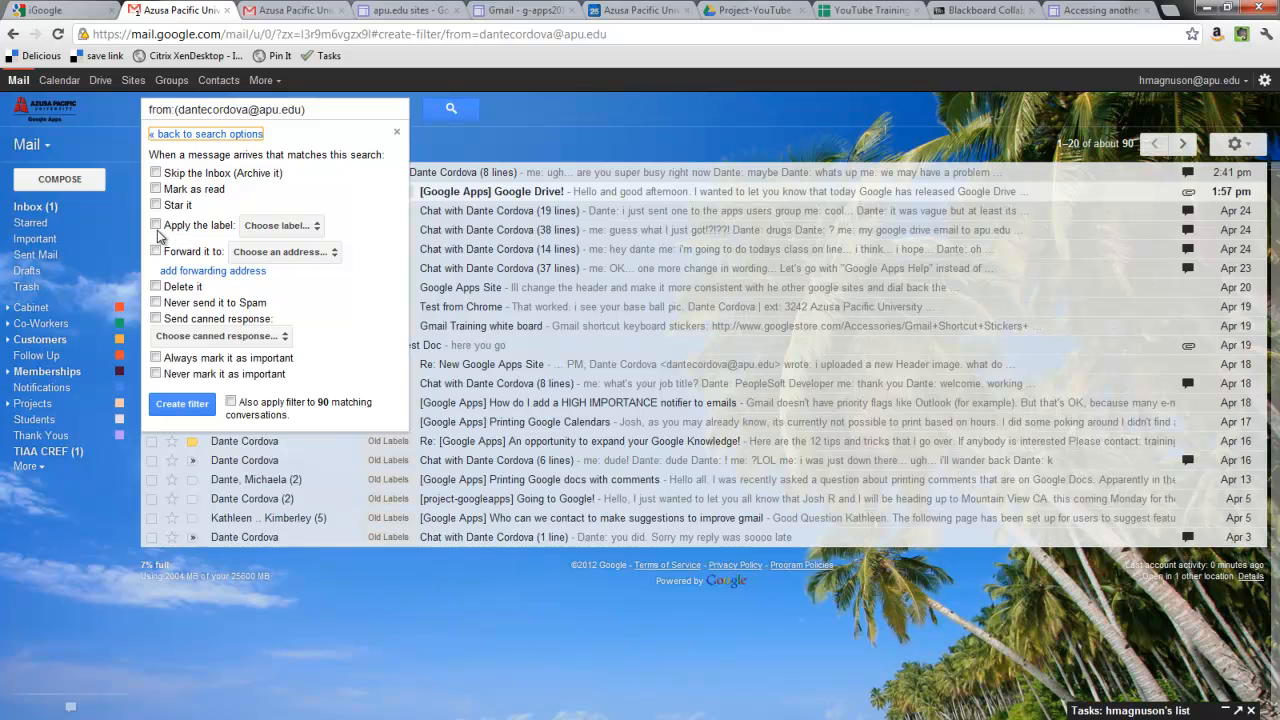
pyautogui.click(156, 226)
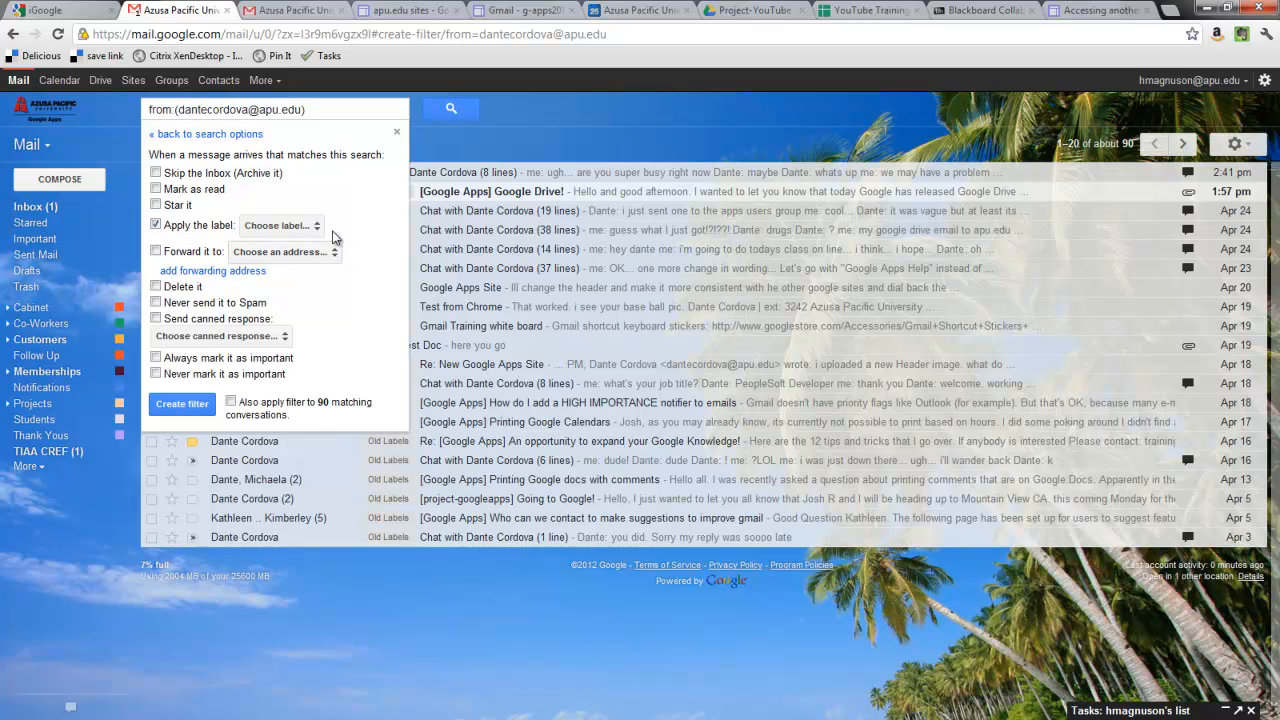
# Create a new sender-named label nested under Co-Workers as the filter's label.
pyautogui.click(312, 228)
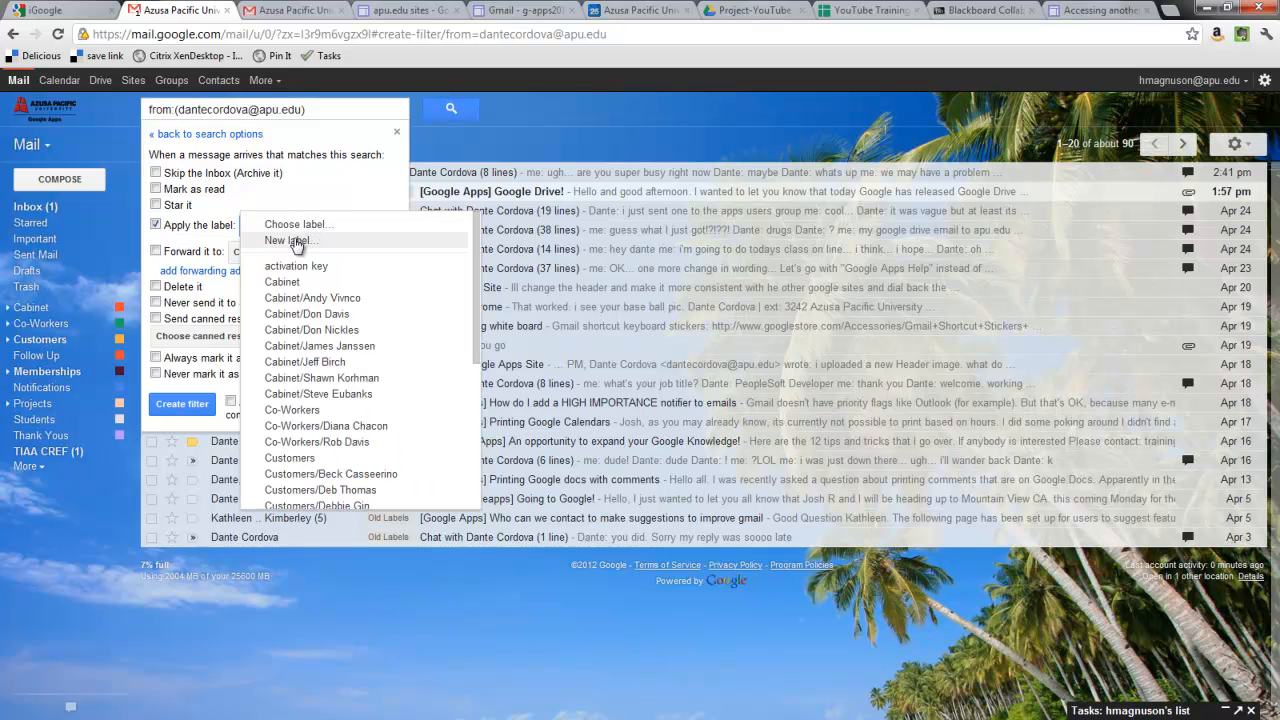
pyautogui.click(294, 240)
pyautogui.write('Danta Cor')
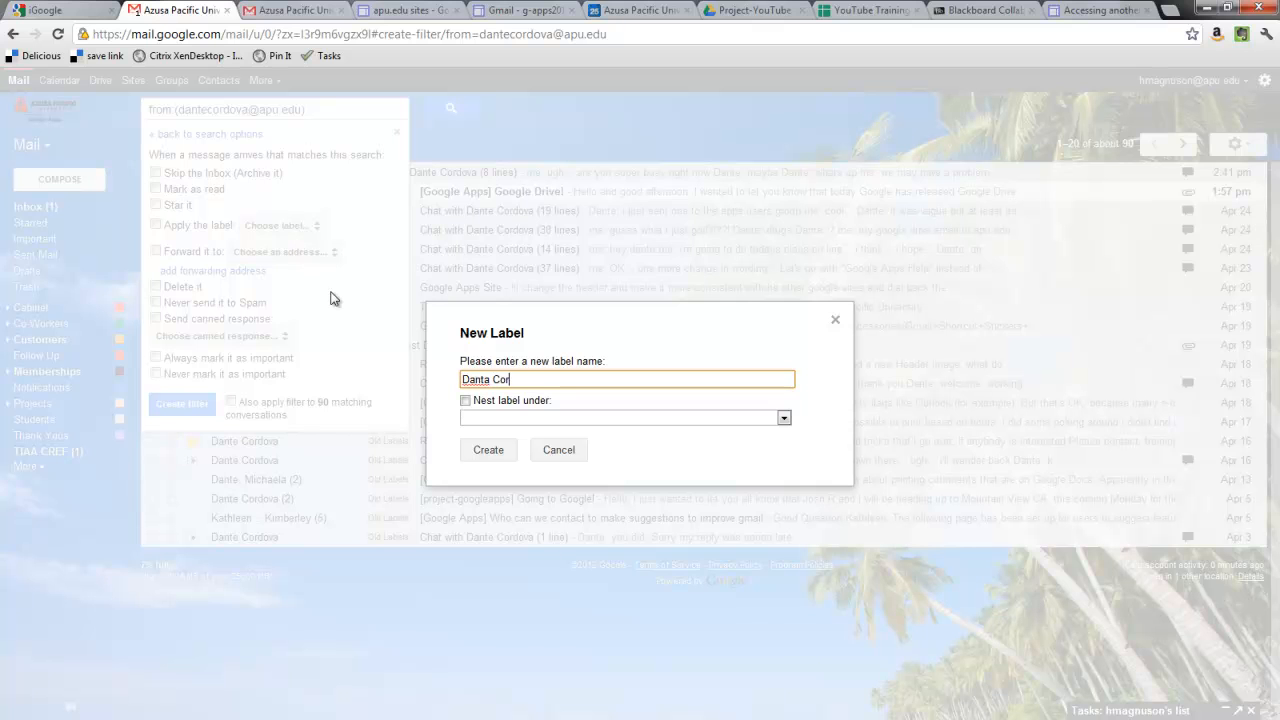
pyautogui.press('Tab')
pyautogui.press('Tab')
pyautogui.press('Down')
pyautogui.press('Down')
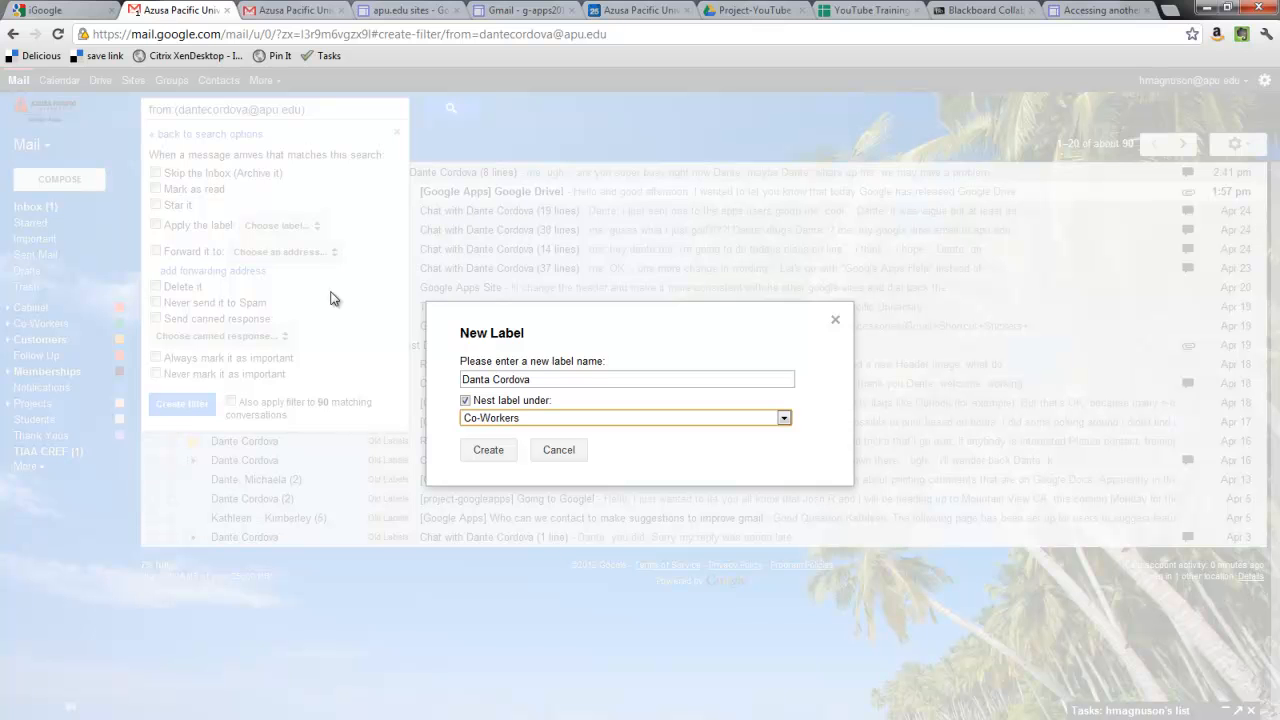
pyautogui.click(489, 450)
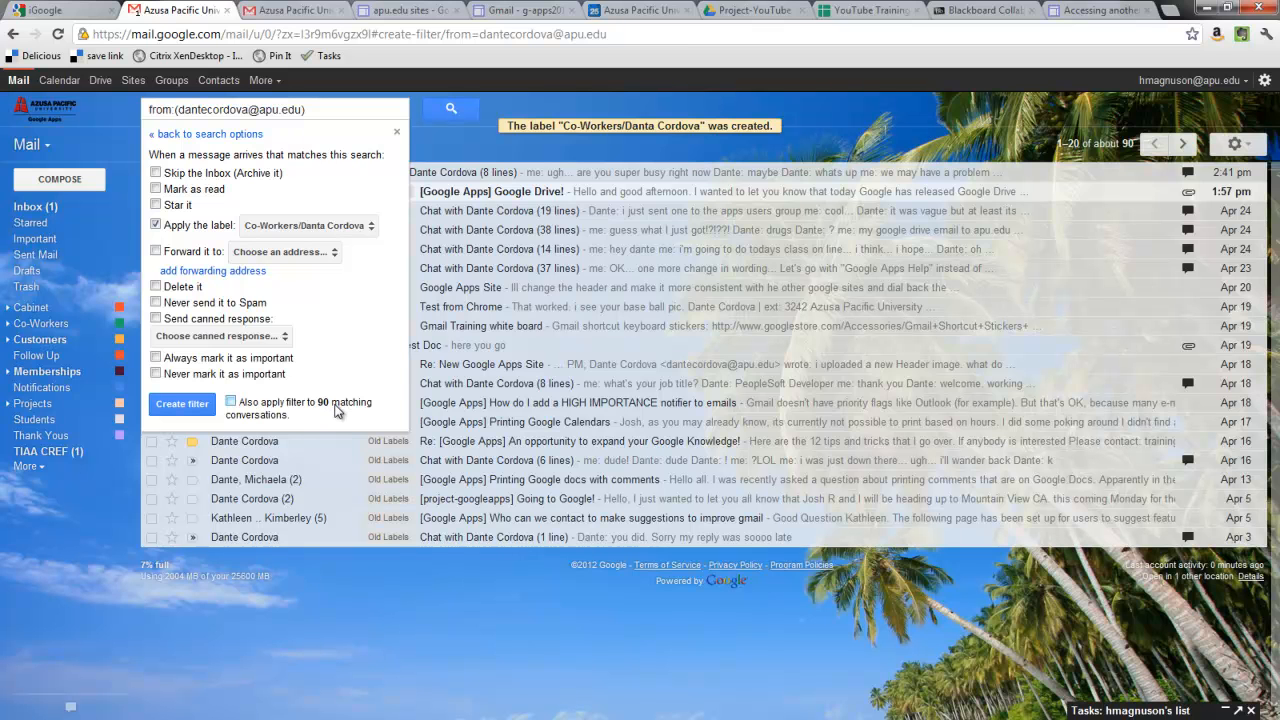
# Save the filter, also applying it to the 90 matching conversations.
pyautogui.click(231, 402)
pyautogui.click(195, 413)
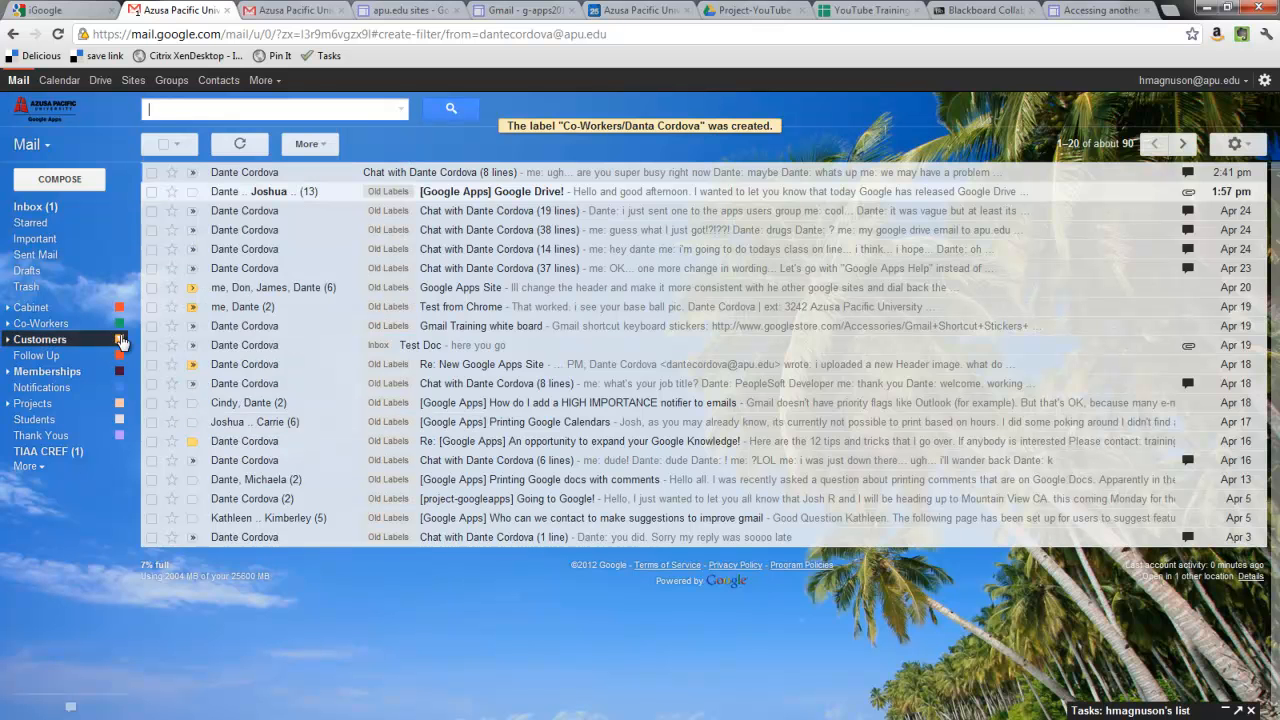
pyautogui.click(50, 207)
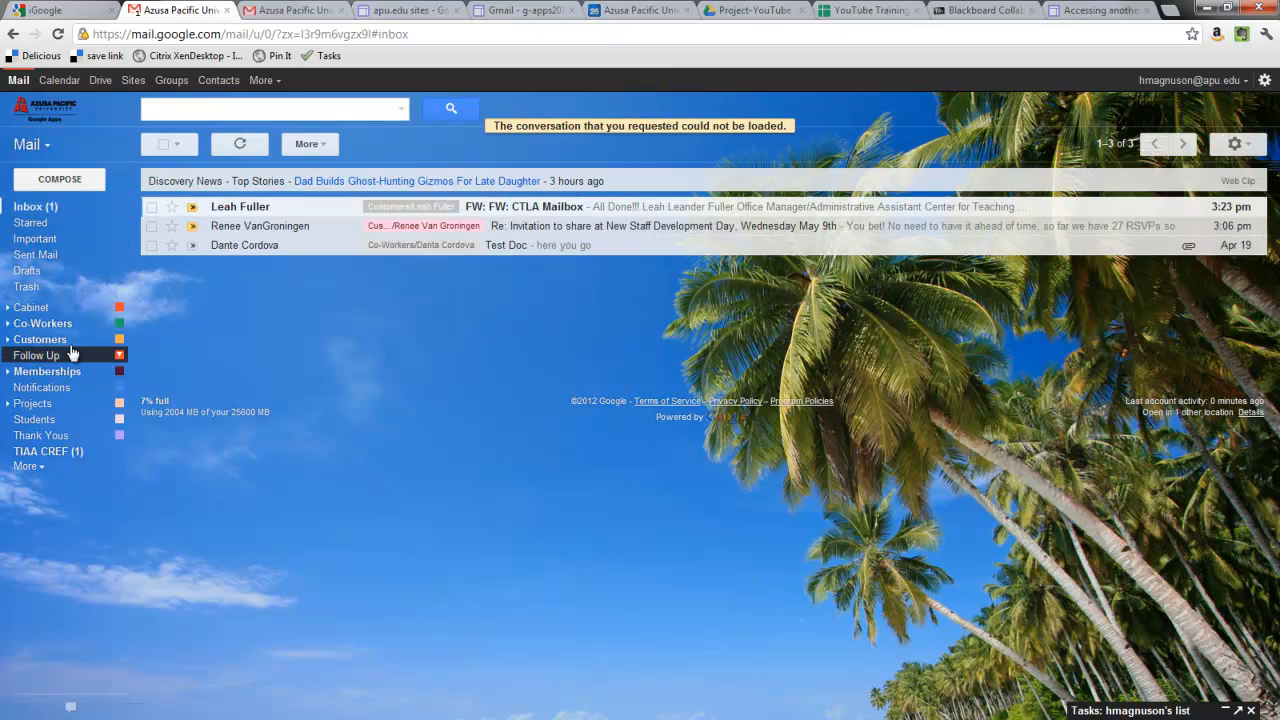
# Colour the new Co-Workers sublabel green and confirm its tag on the inbox's Test Doc message.
pyautogui.click(12, 325)
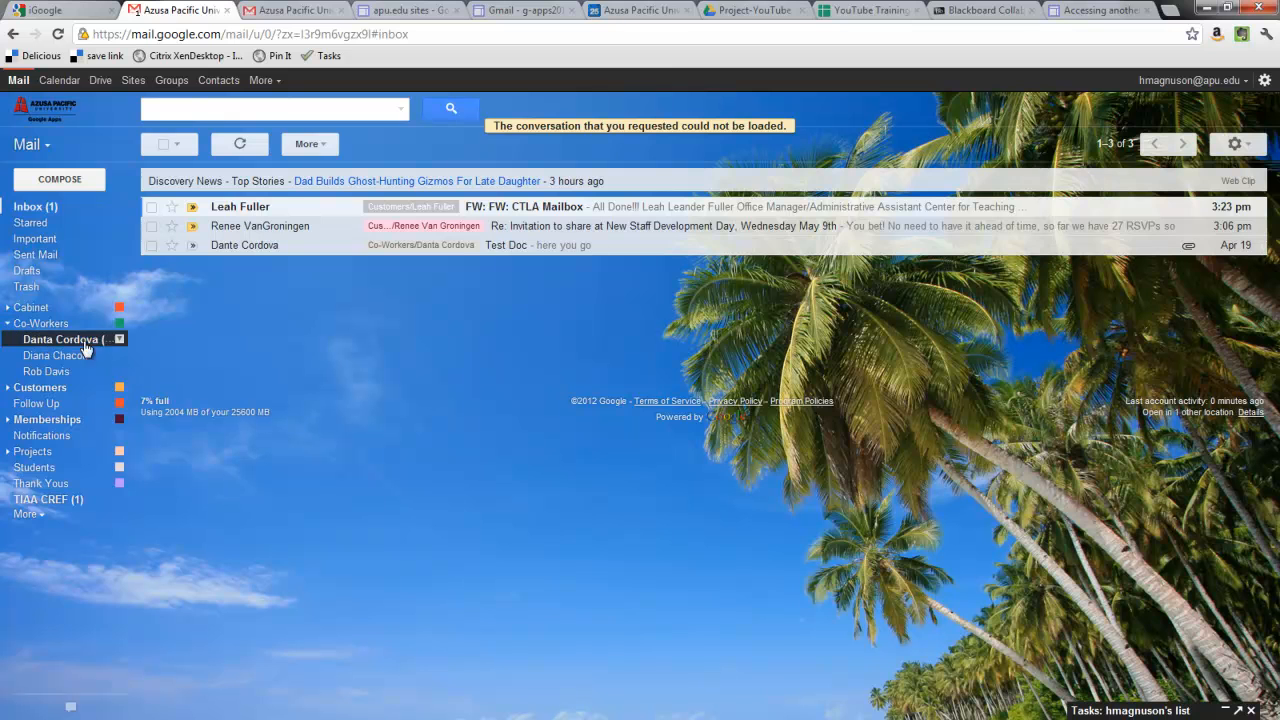
pyautogui.click(118, 342)
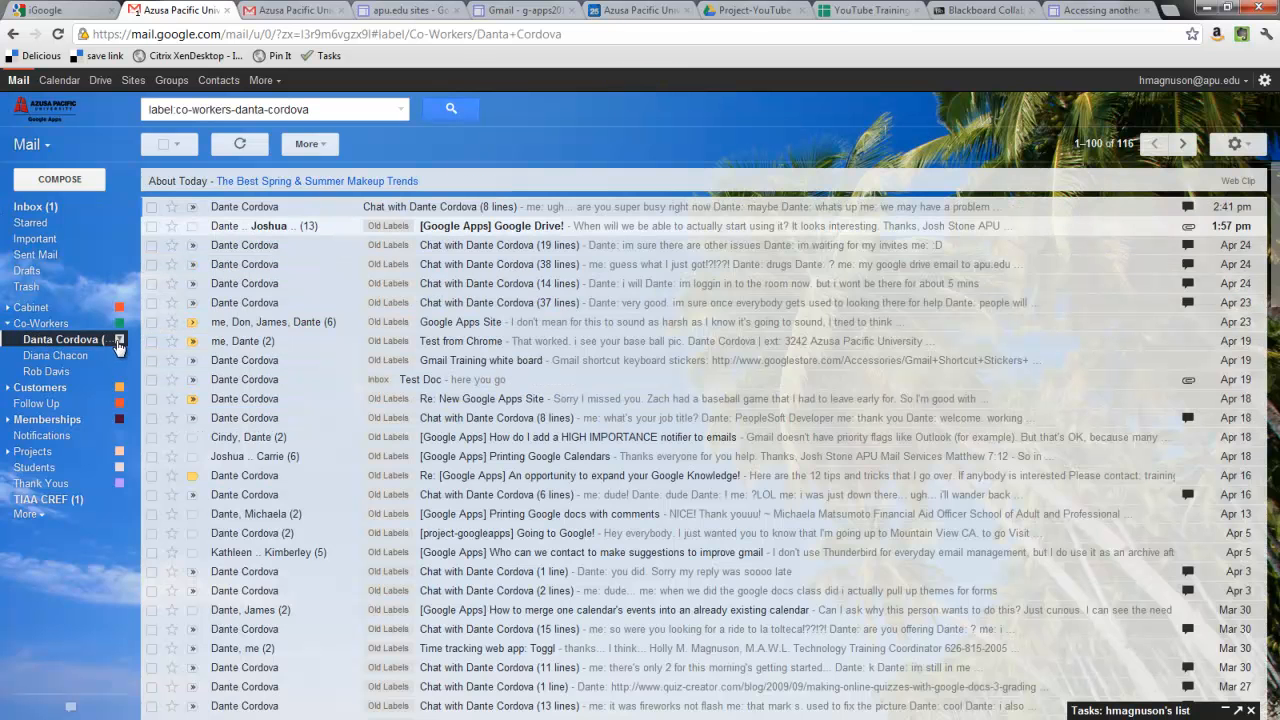
pyautogui.click(118, 342)
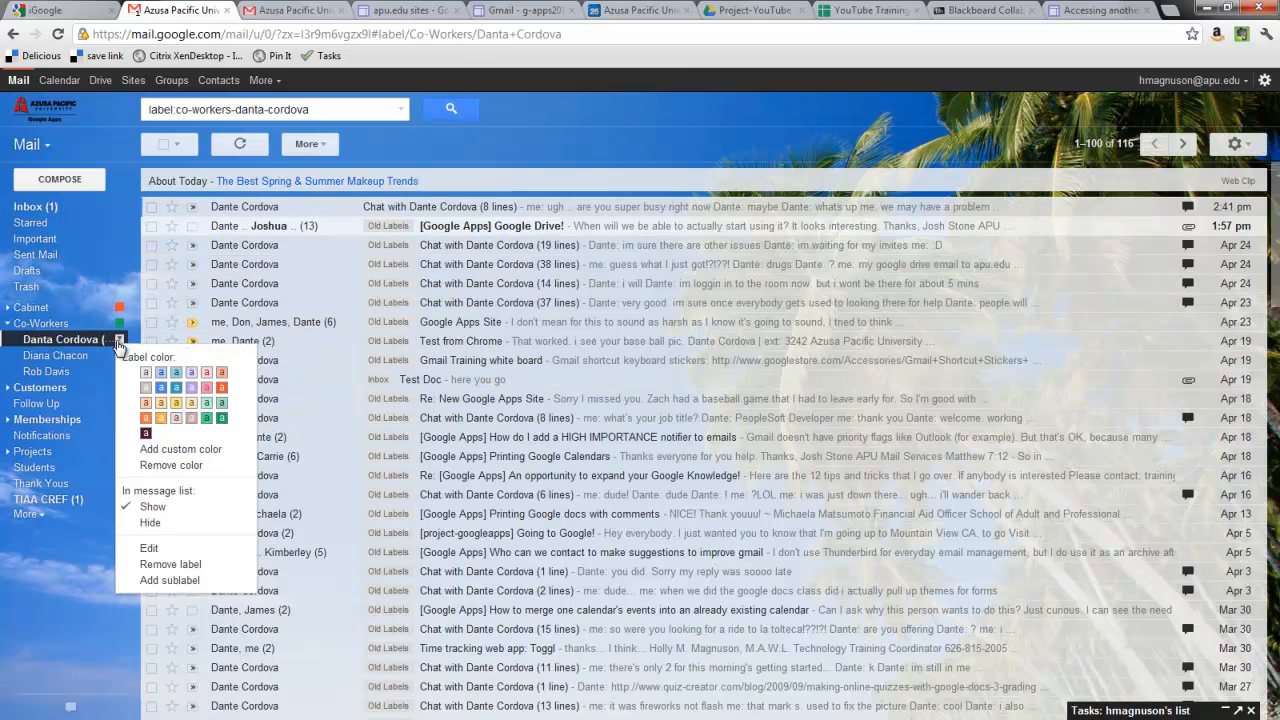
pyautogui.click(206, 402)
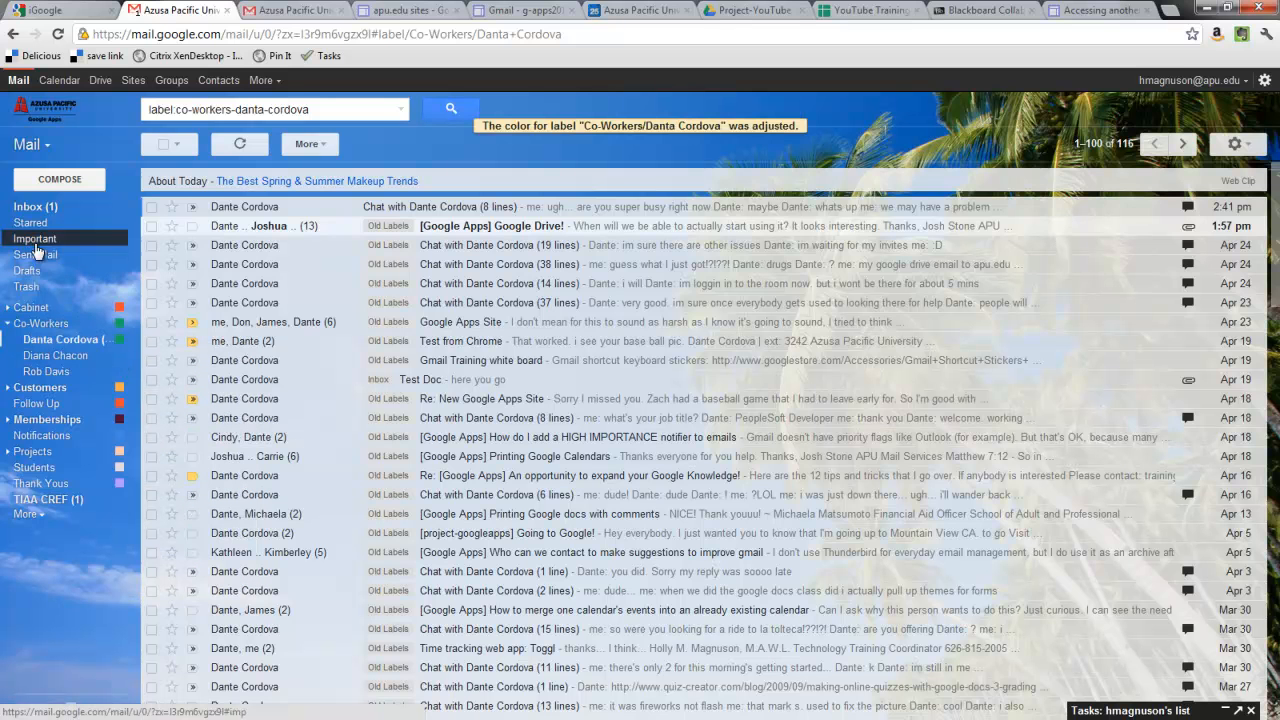
pyautogui.click(38, 211)
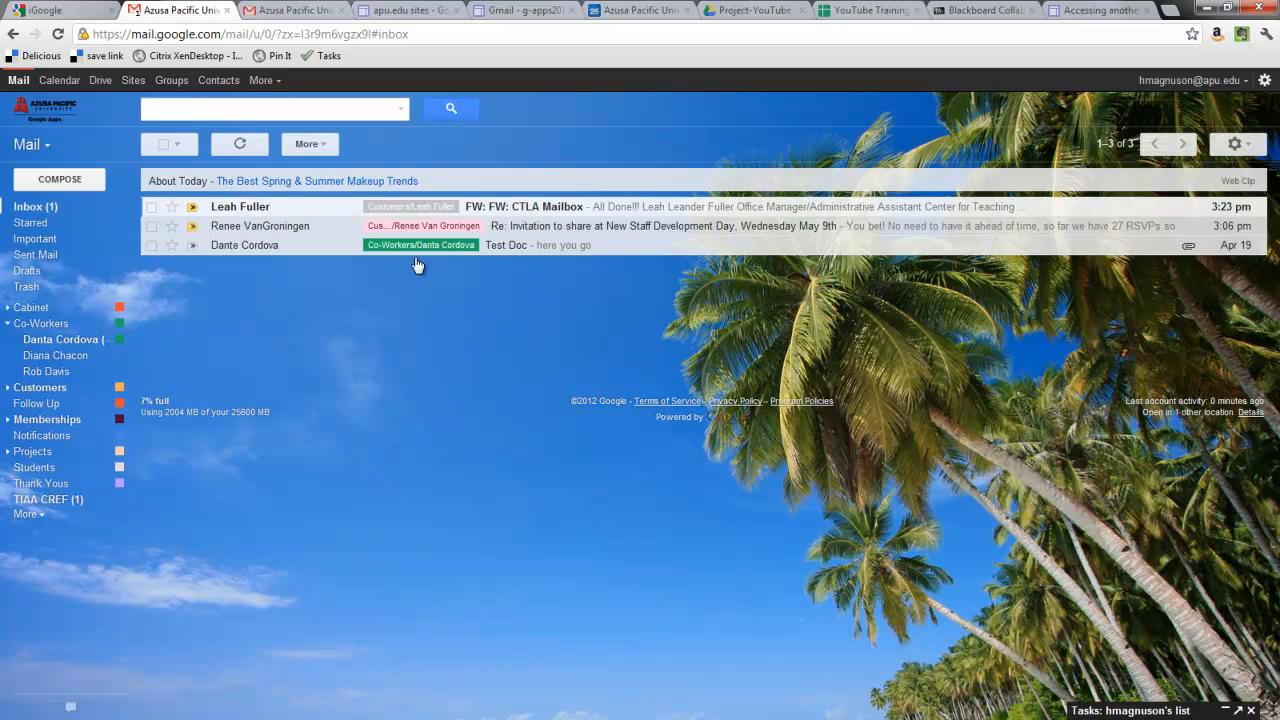
pyautogui.click(61, 345)
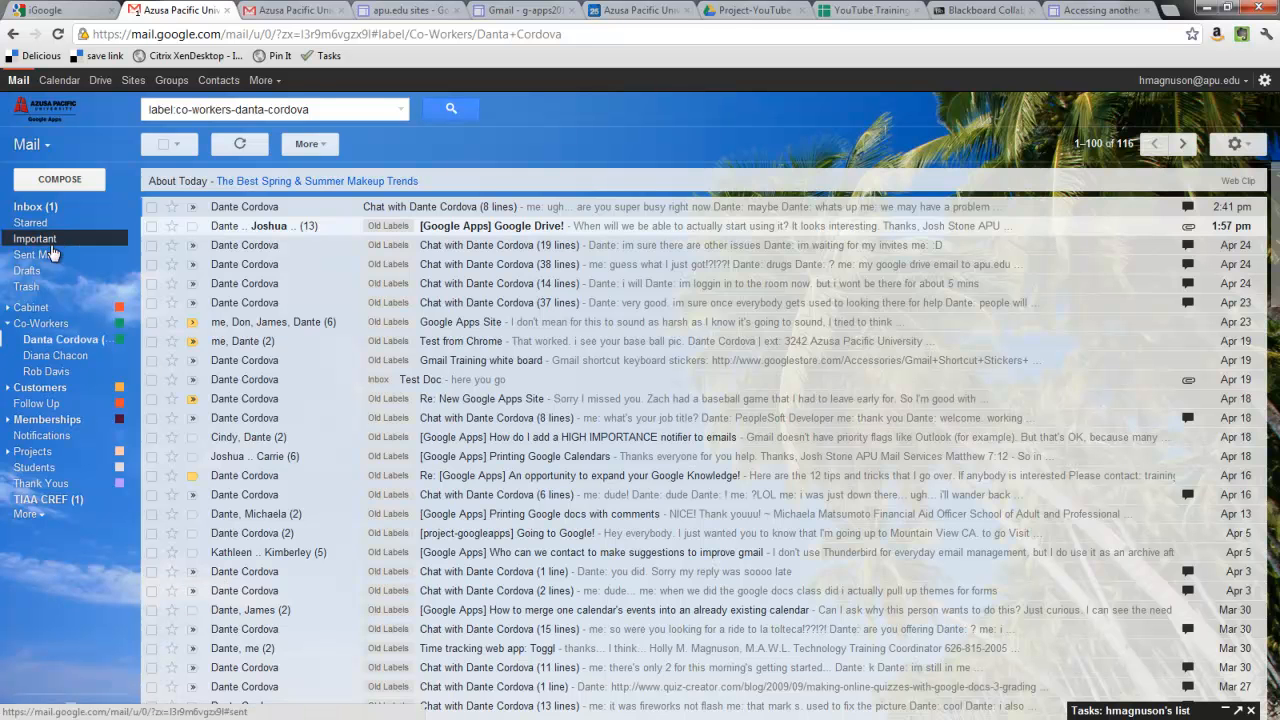
pyautogui.click(43, 214)
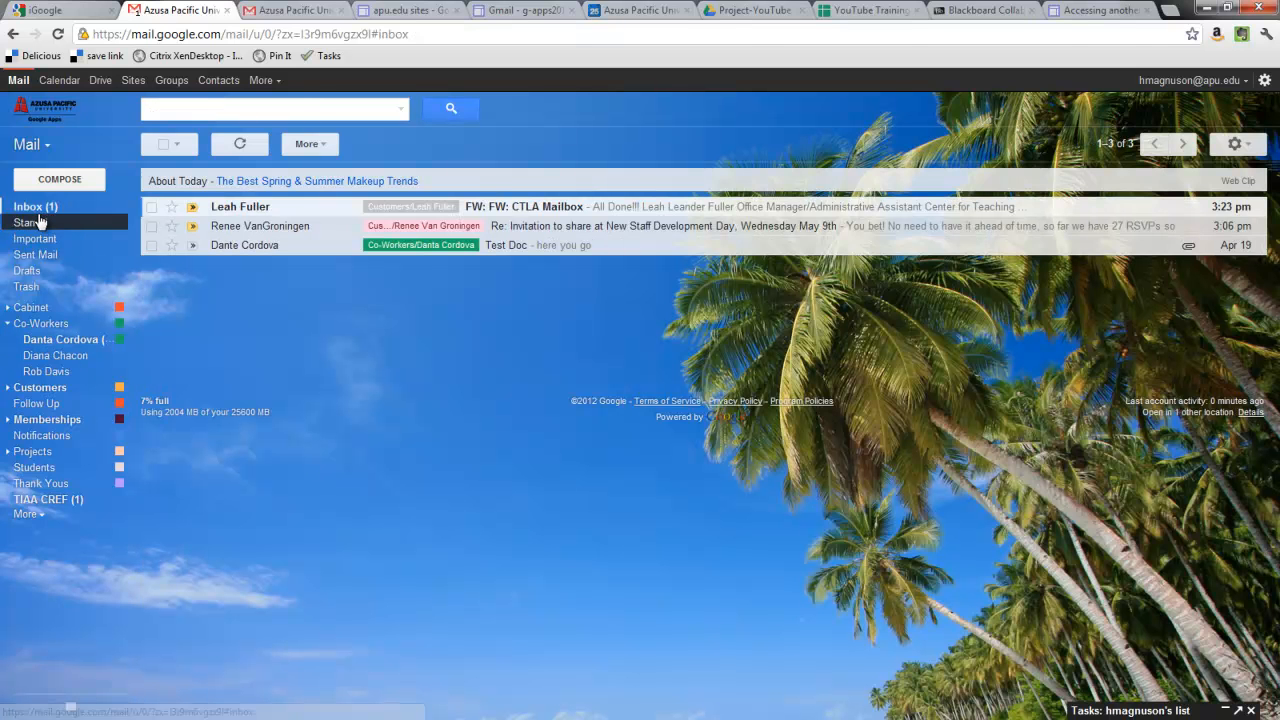